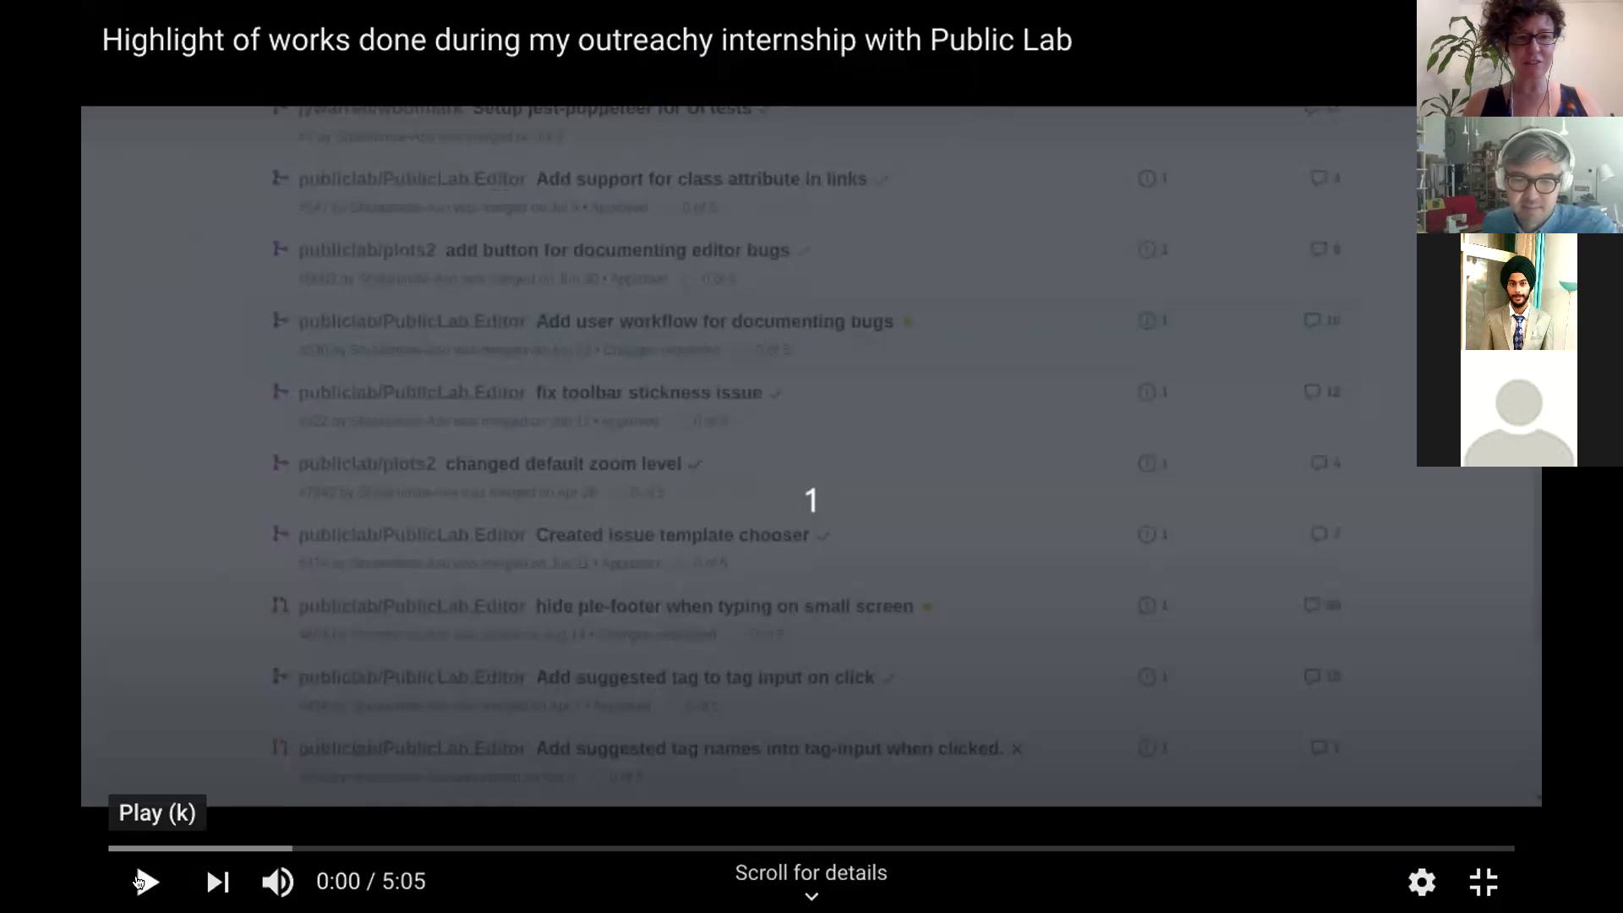
- Play the internship highlights video and view the tags field and bug-report link at the end of the Public Lab post editor
click(140, 883)
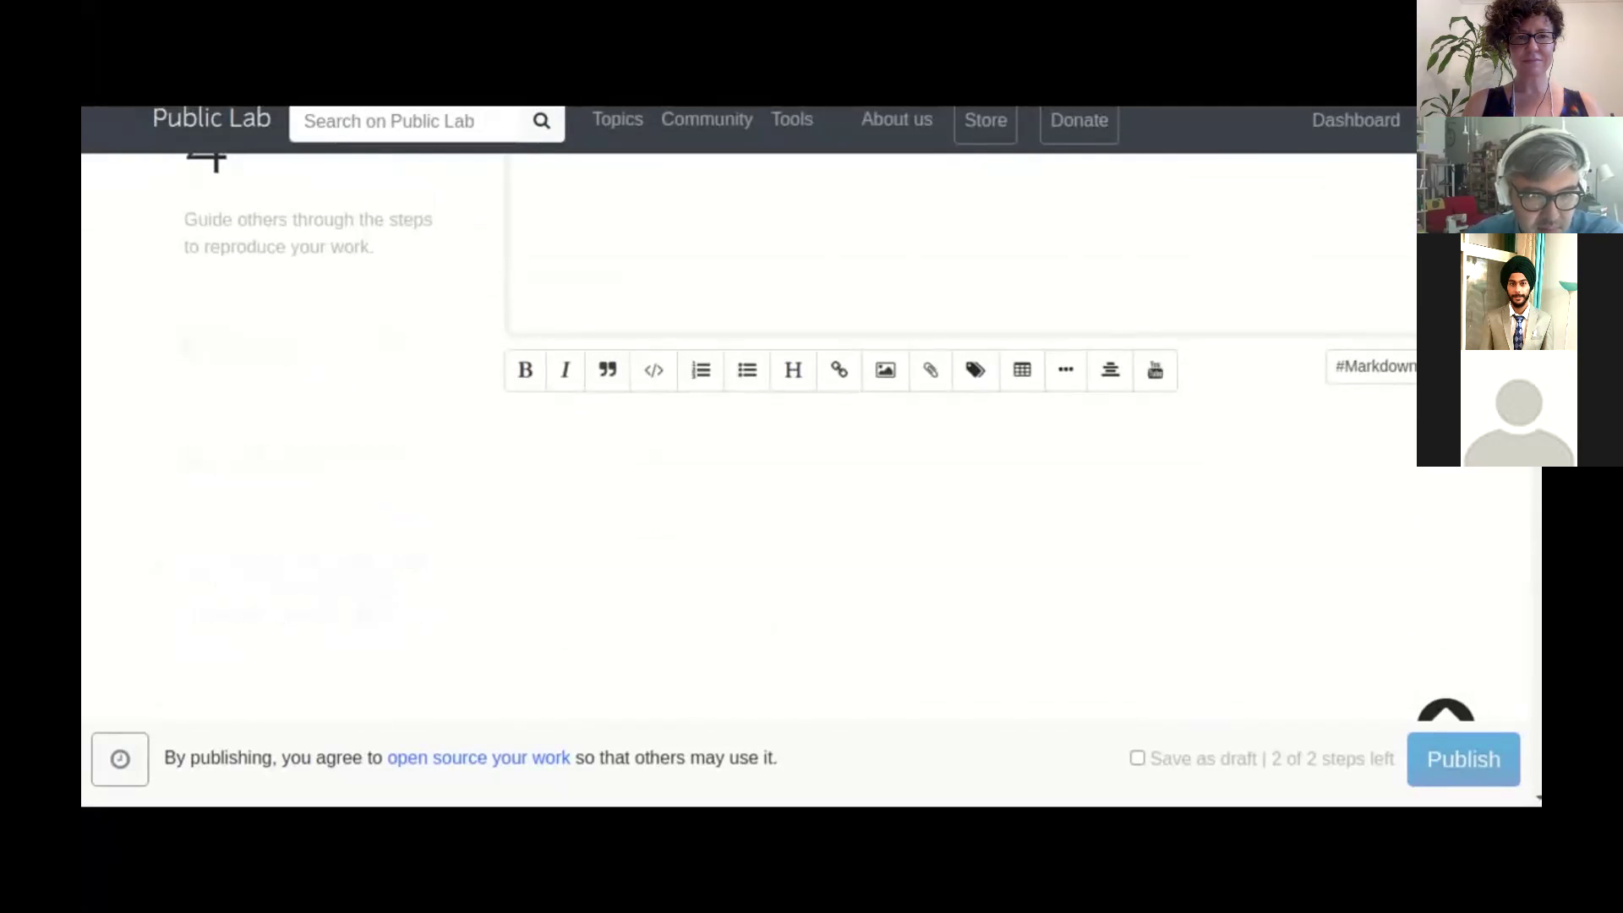
scroll(812, 437, down, 5)
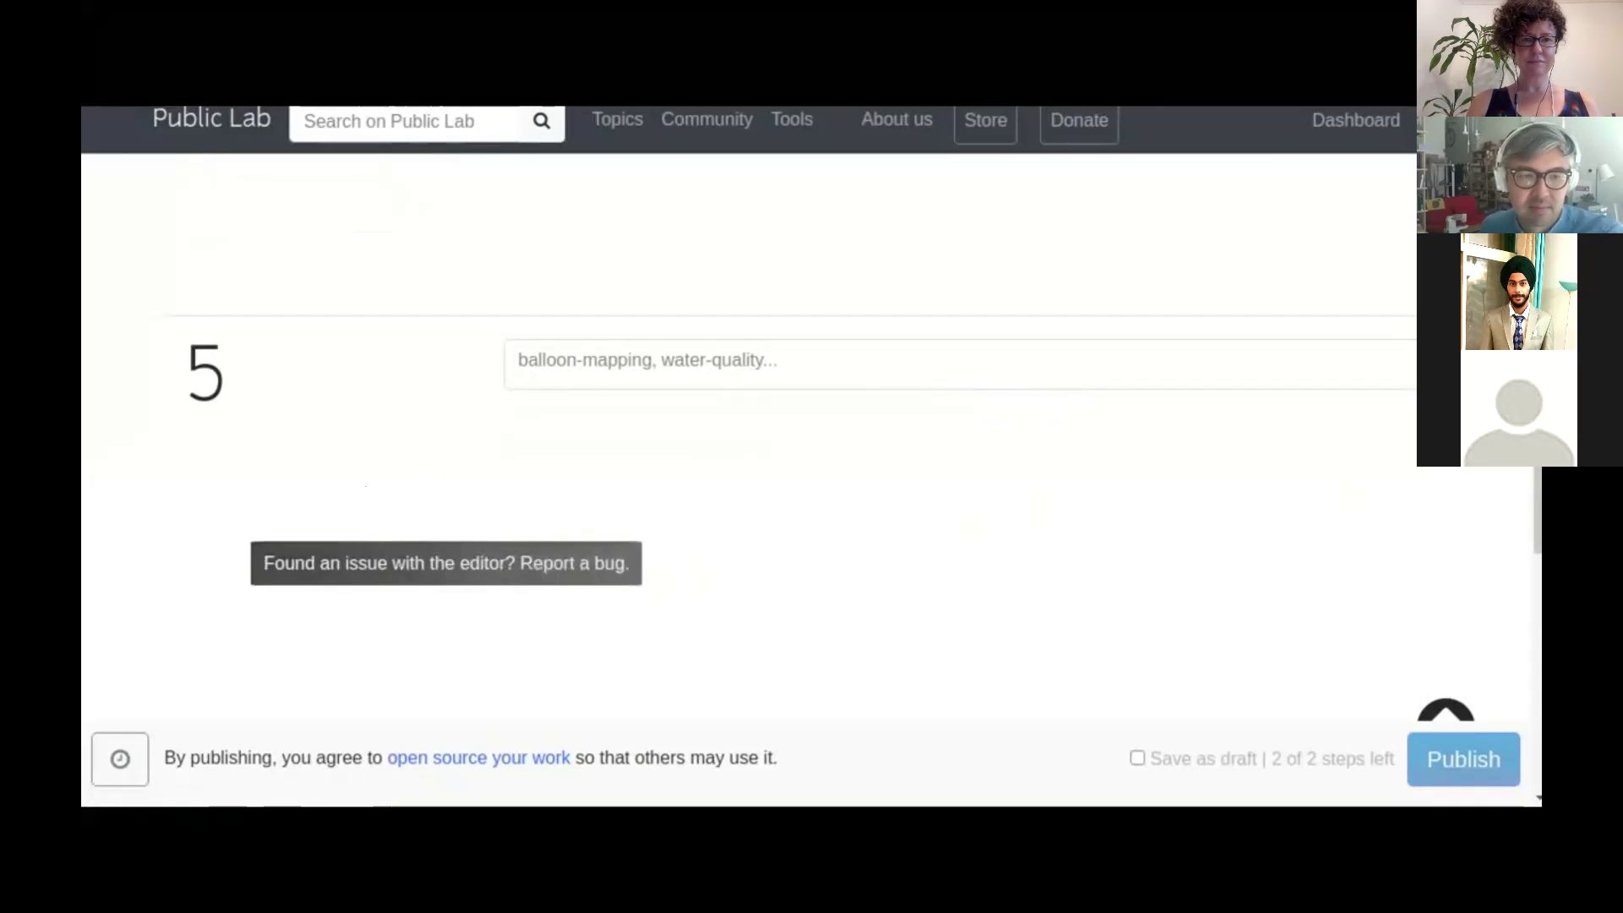
- Switch to the closed pull requests list on GitHub and review the older PublicLab.Editor and plots2 entries
key(ctrl+Tab)
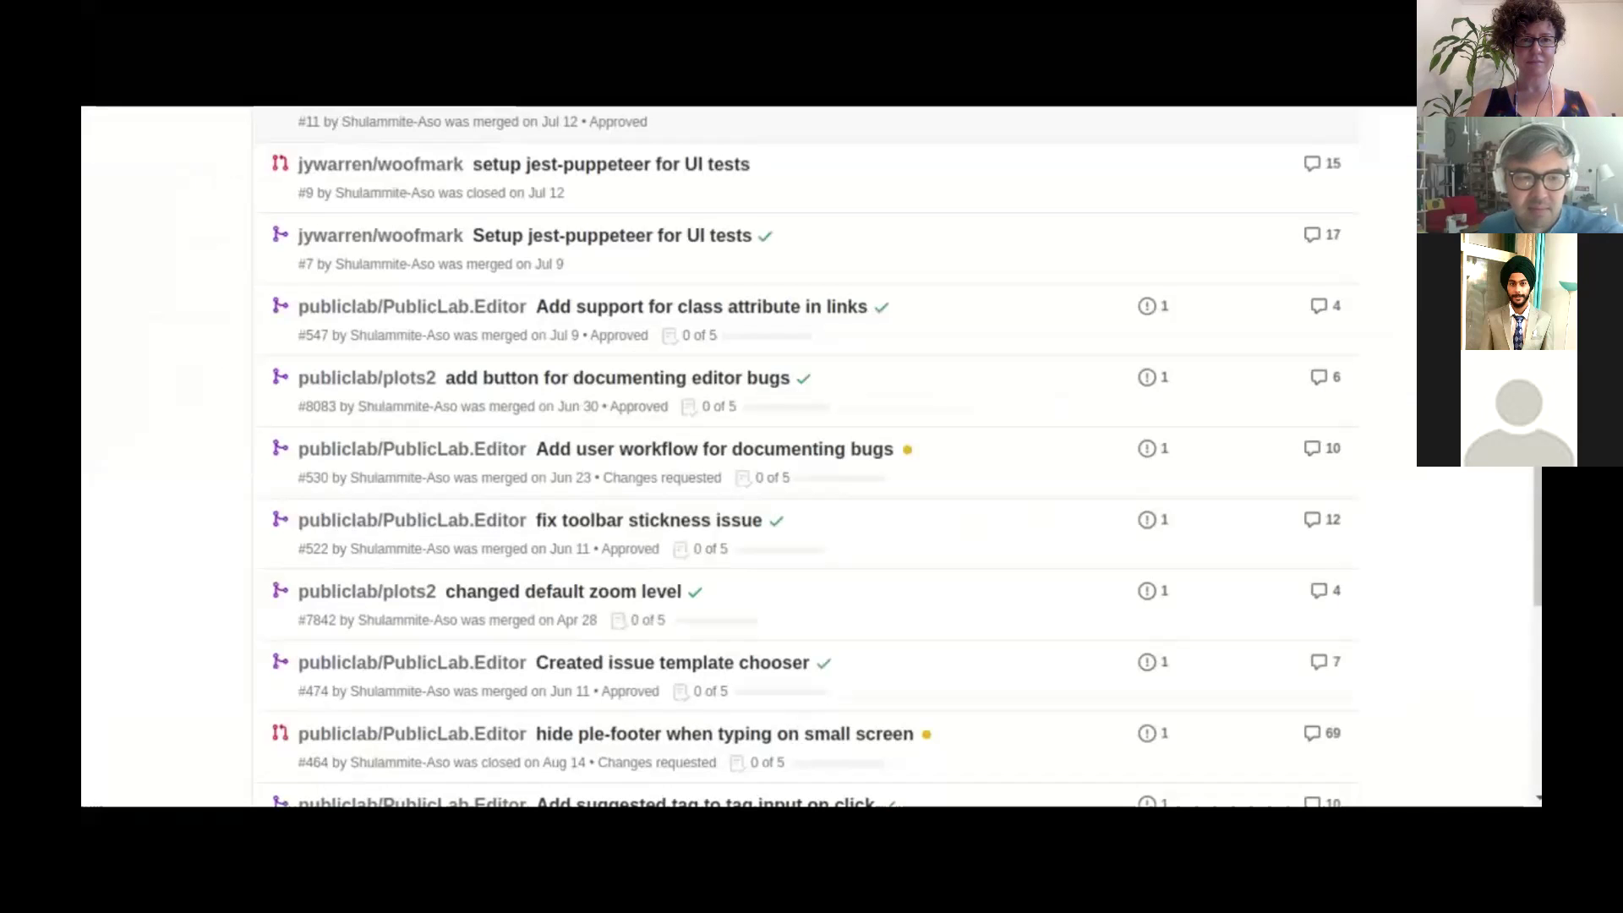
scroll(903, 456, down, 1)
scroll(903, 457, down, 4)
scroll(903, 457, down, 2)
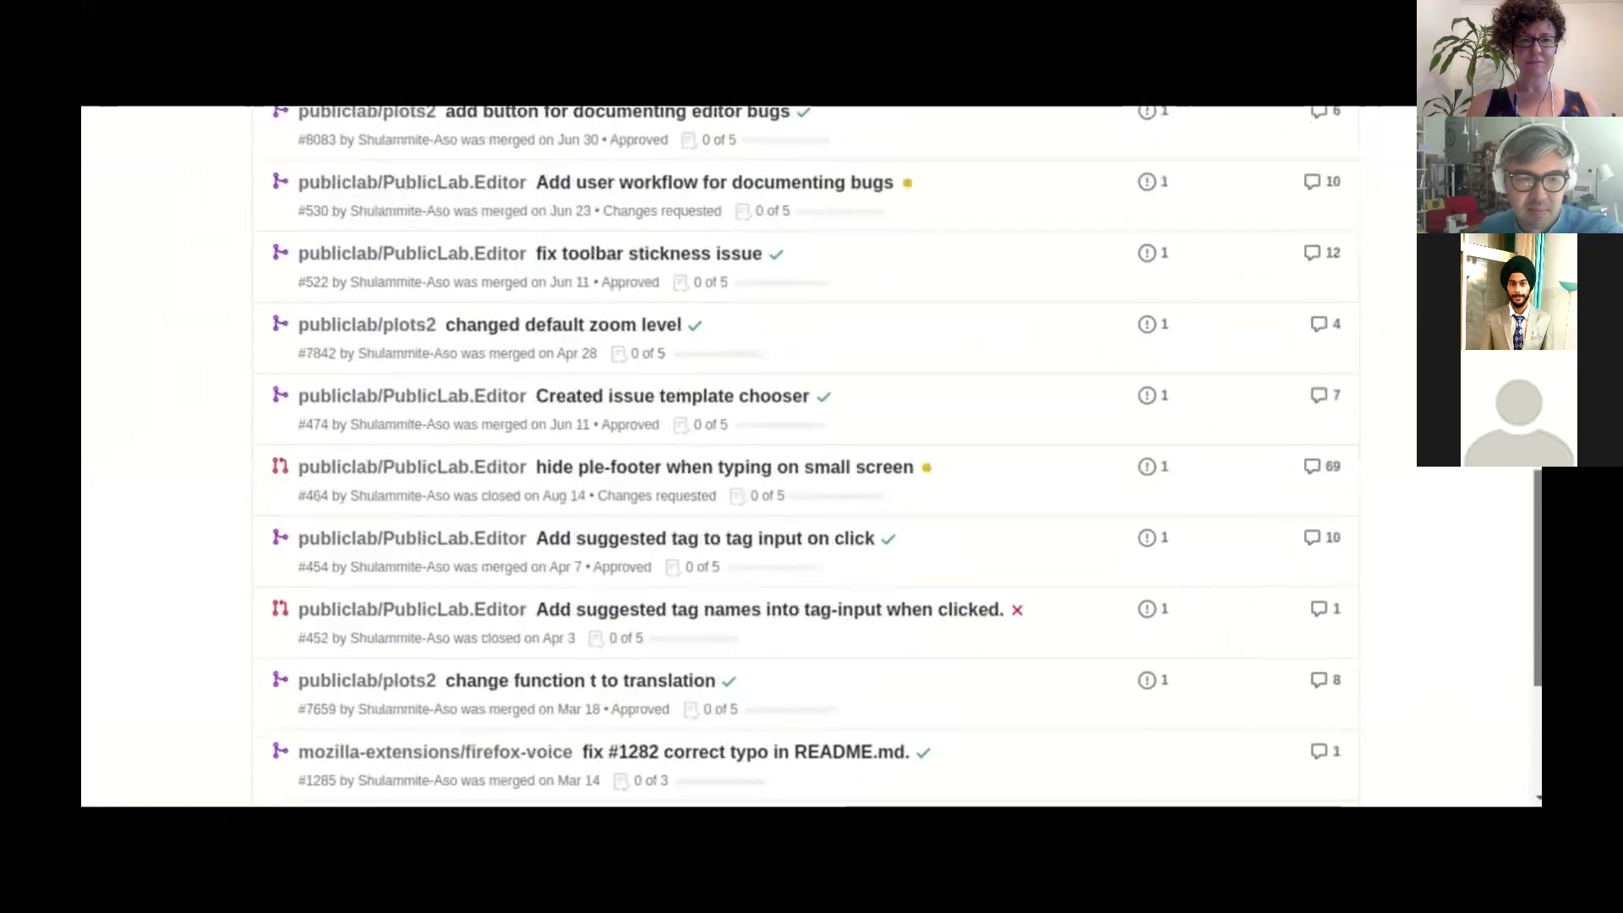
scroll(807, 457, down, 1)
scroll(1061, 495, up, 4)
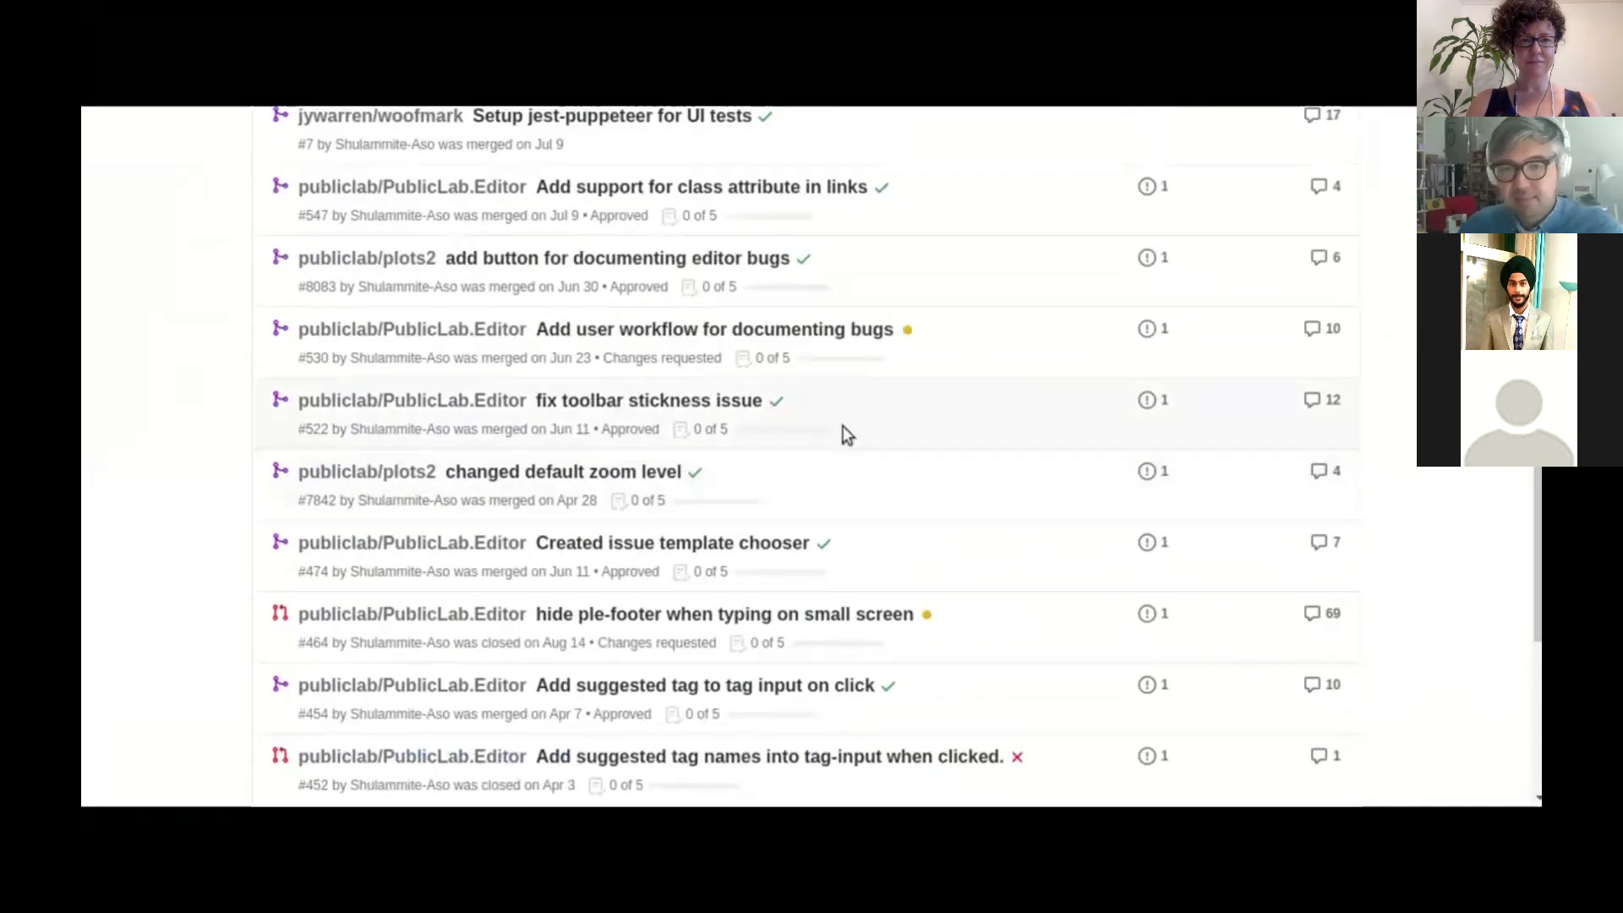
mouse_move(630, 404)
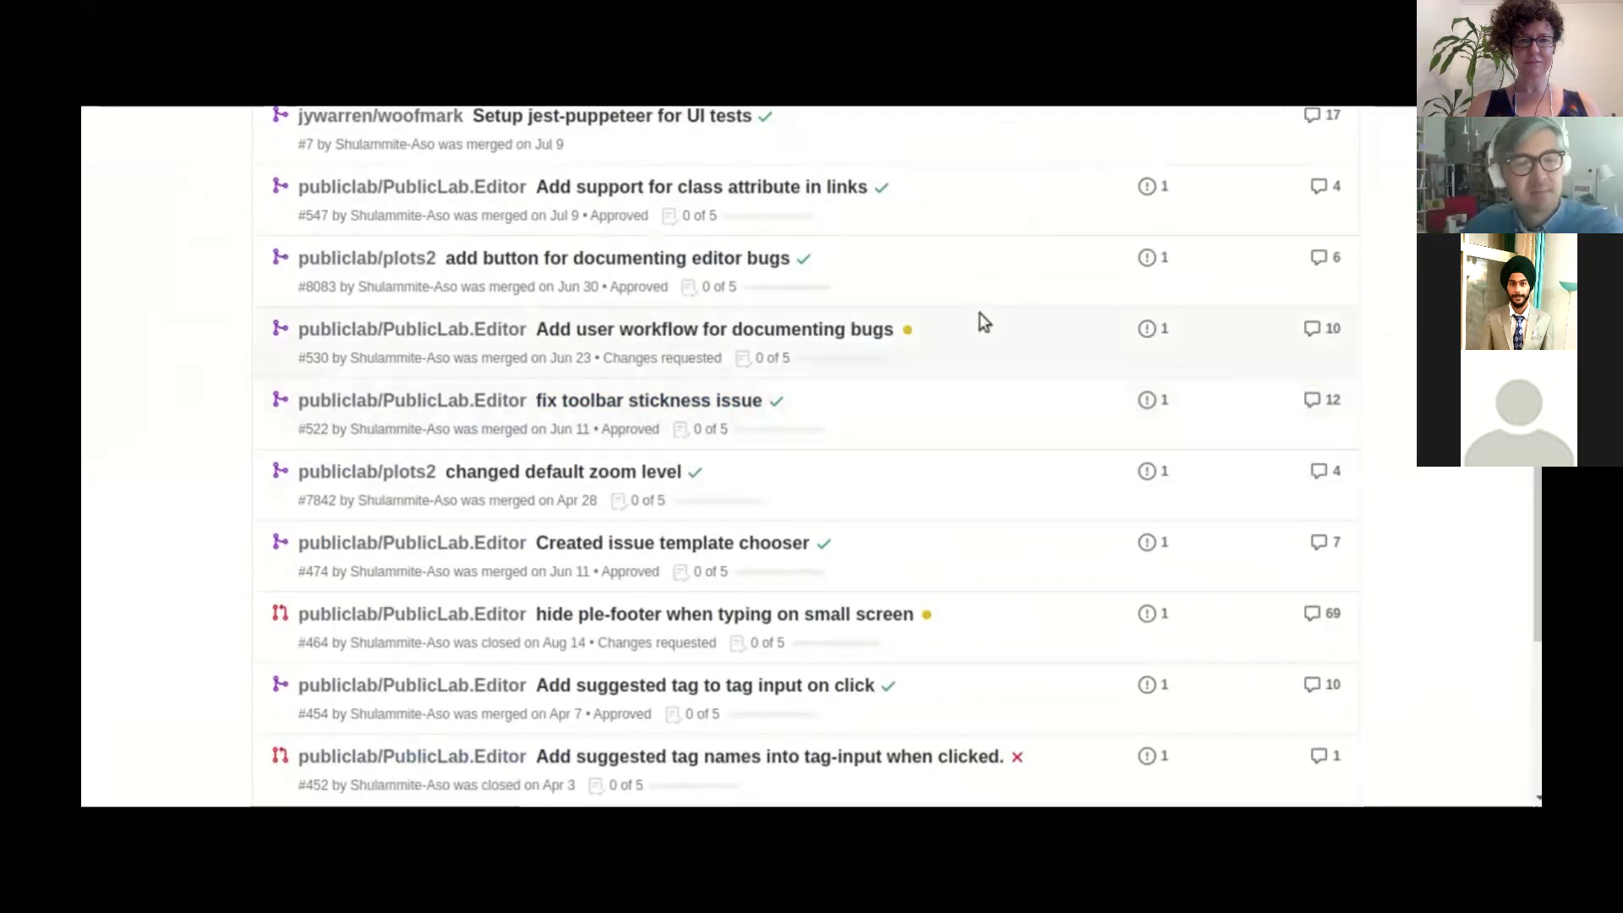
- Open pull request "Add support for class attribute in links", view its demo of the link button, and return to the list
click(589, 192)
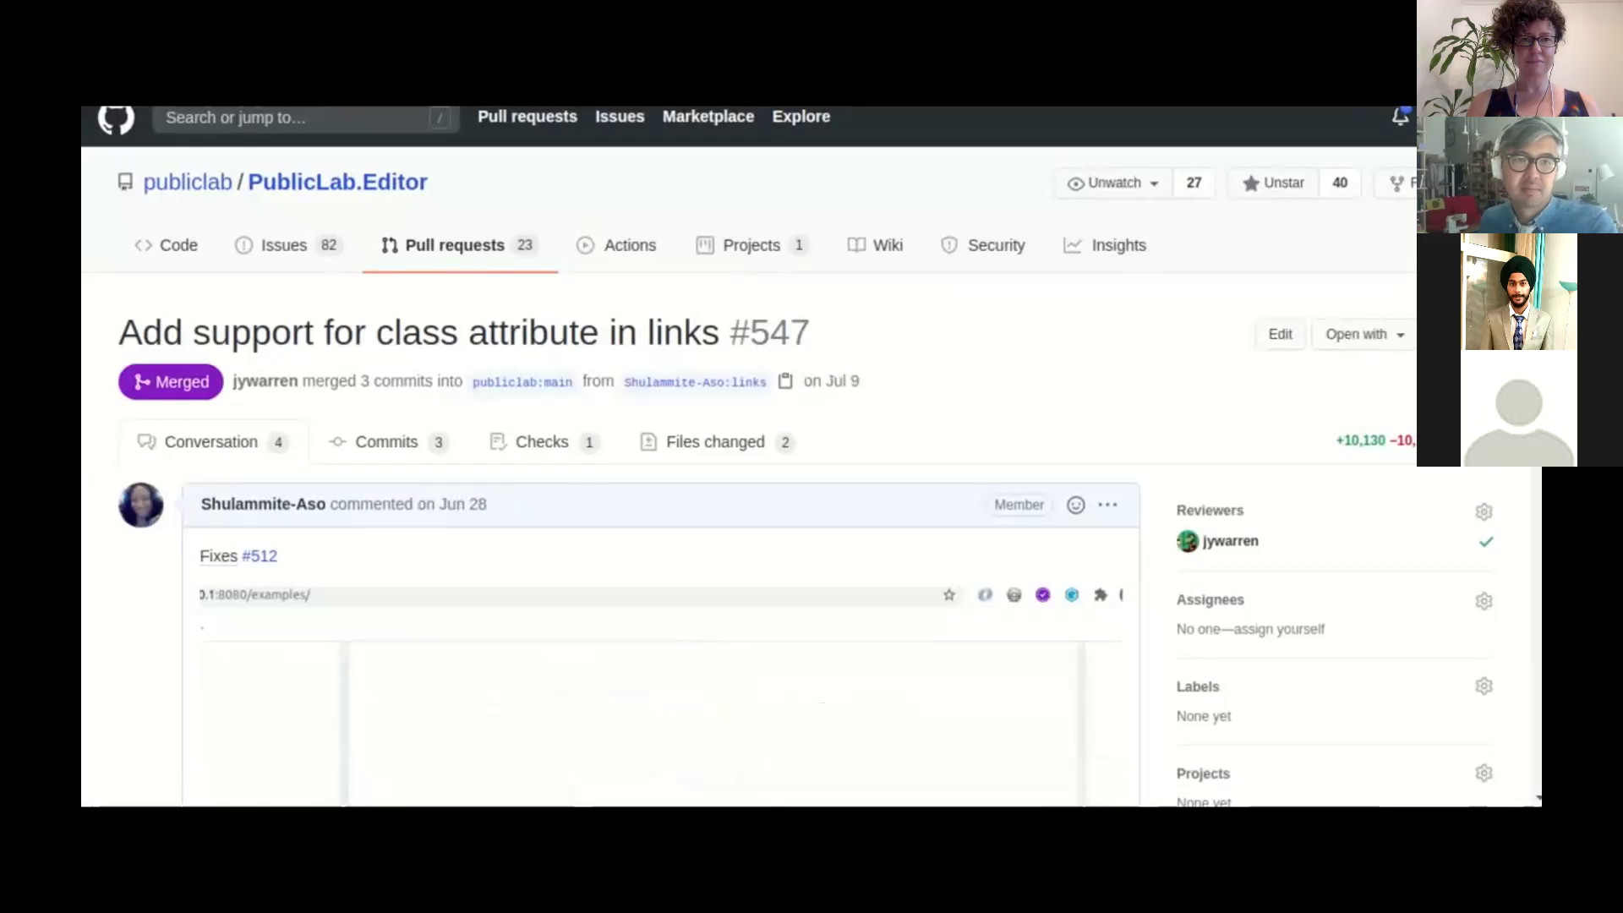
scroll(865, 617, down, 4)
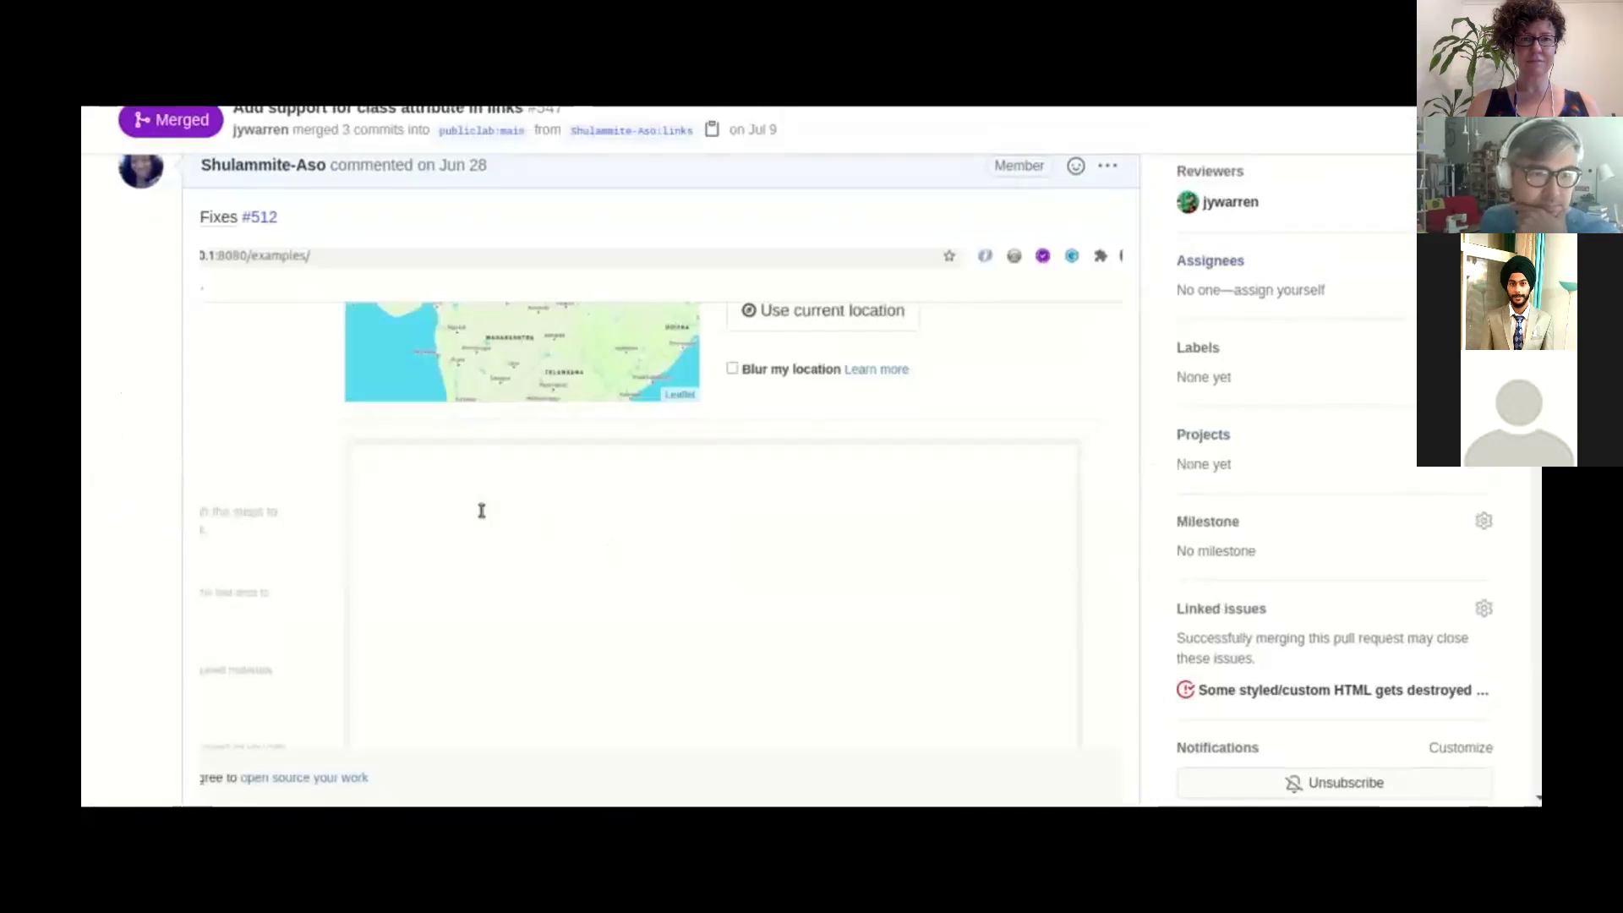
scroll(482, 511, down, 1)
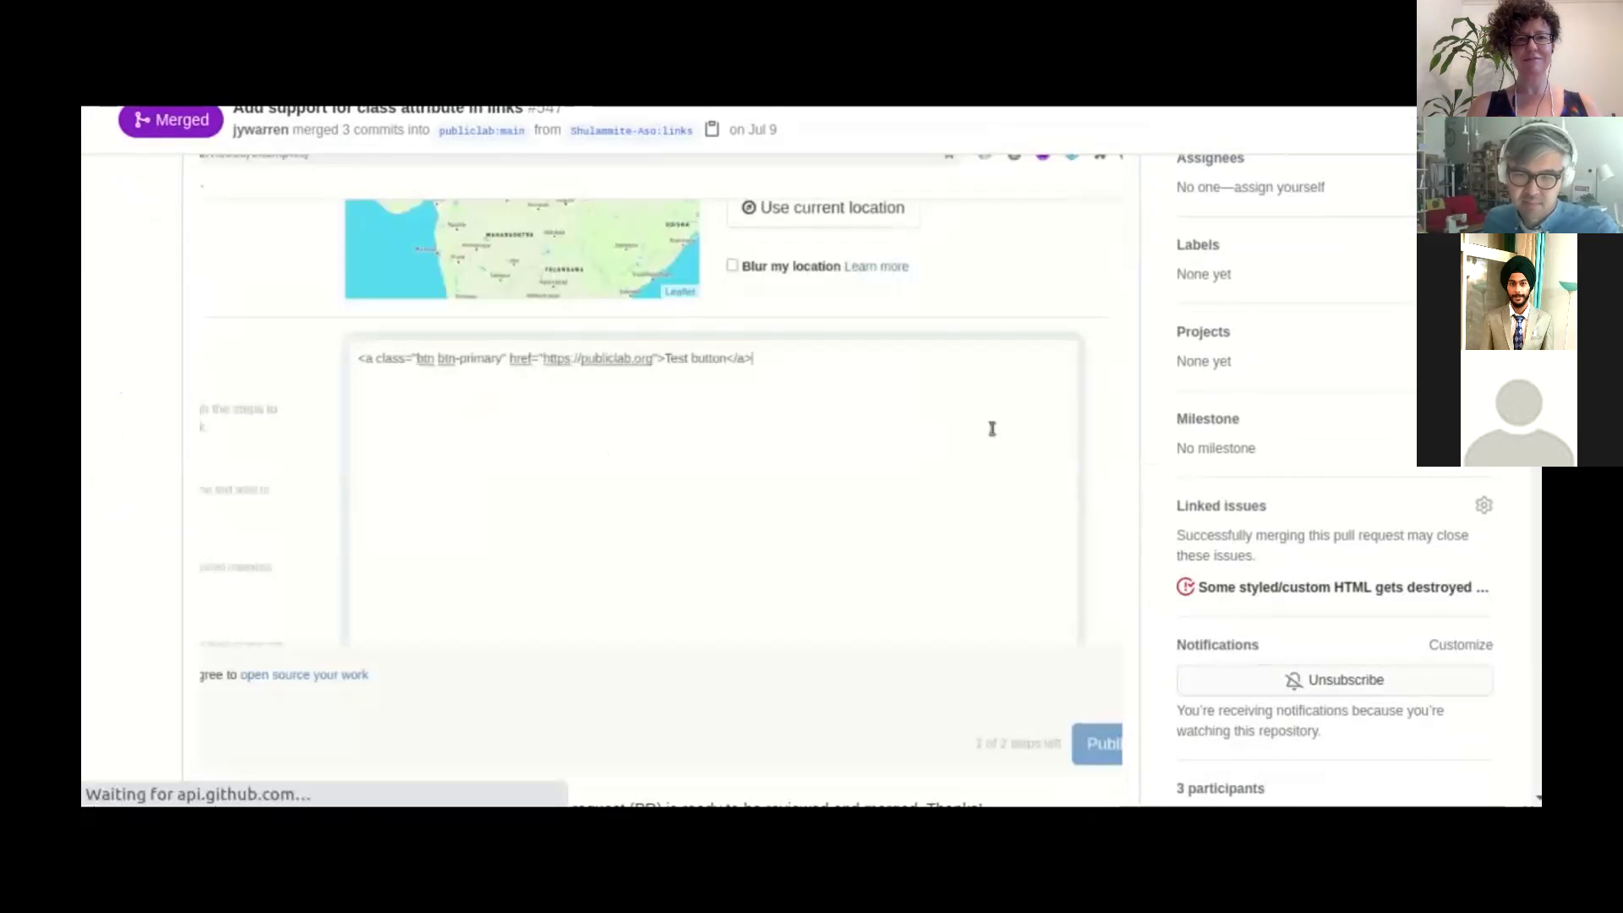
key(alt+Left)
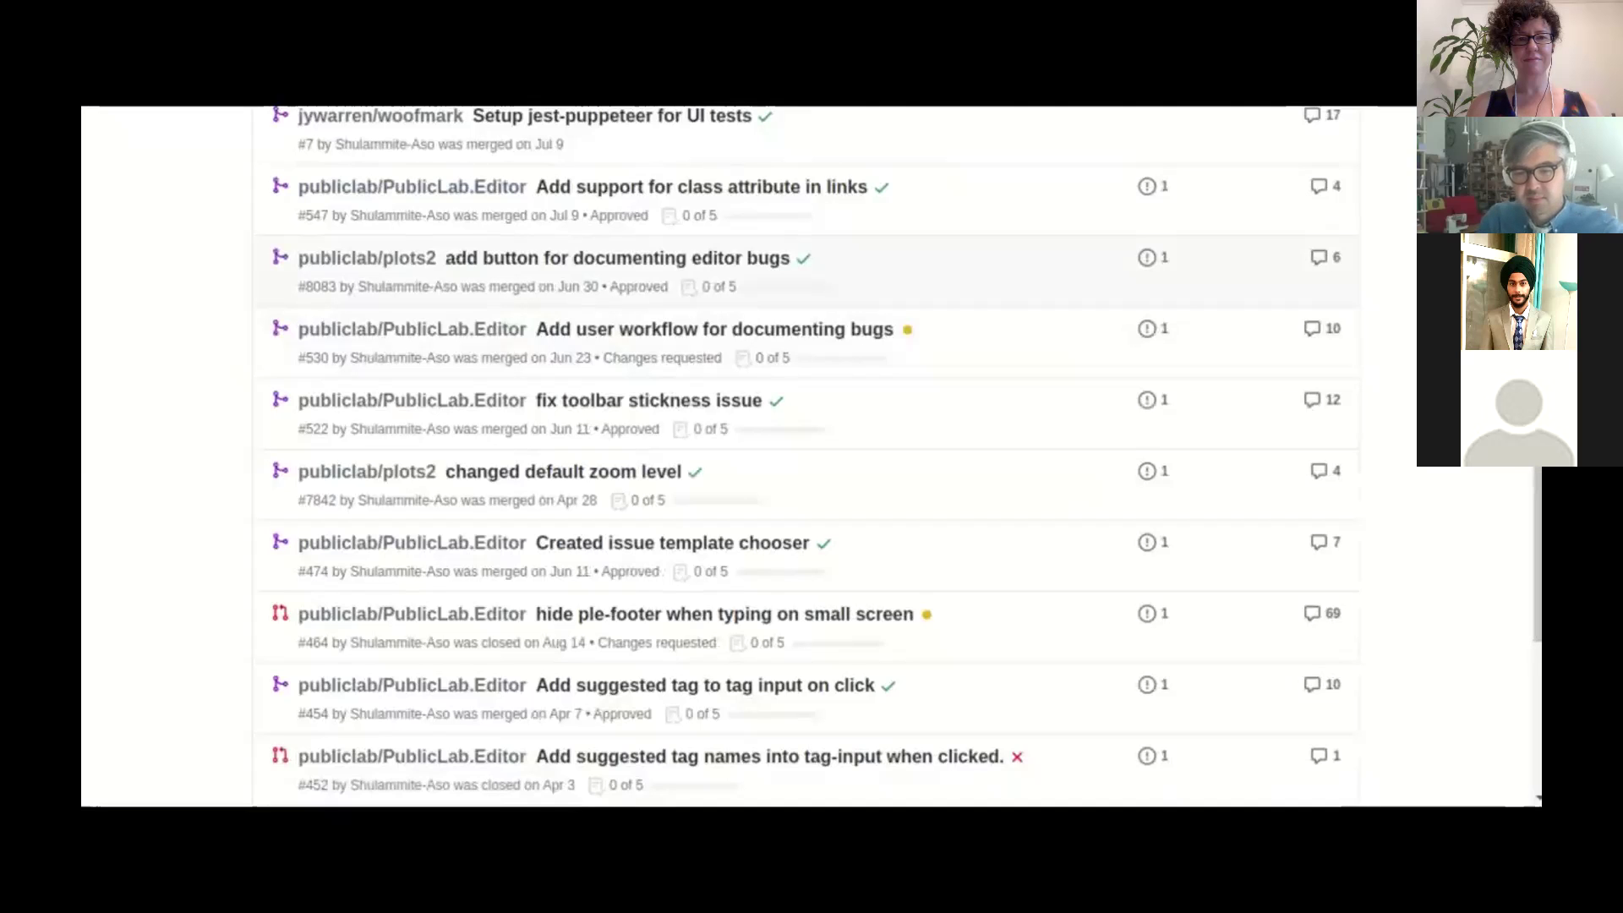
- Review the woofmark pull requests on jest-puppeteer UI tests and preview the one fixing bold text formatting
drag(1538, 510, 1537, 475)
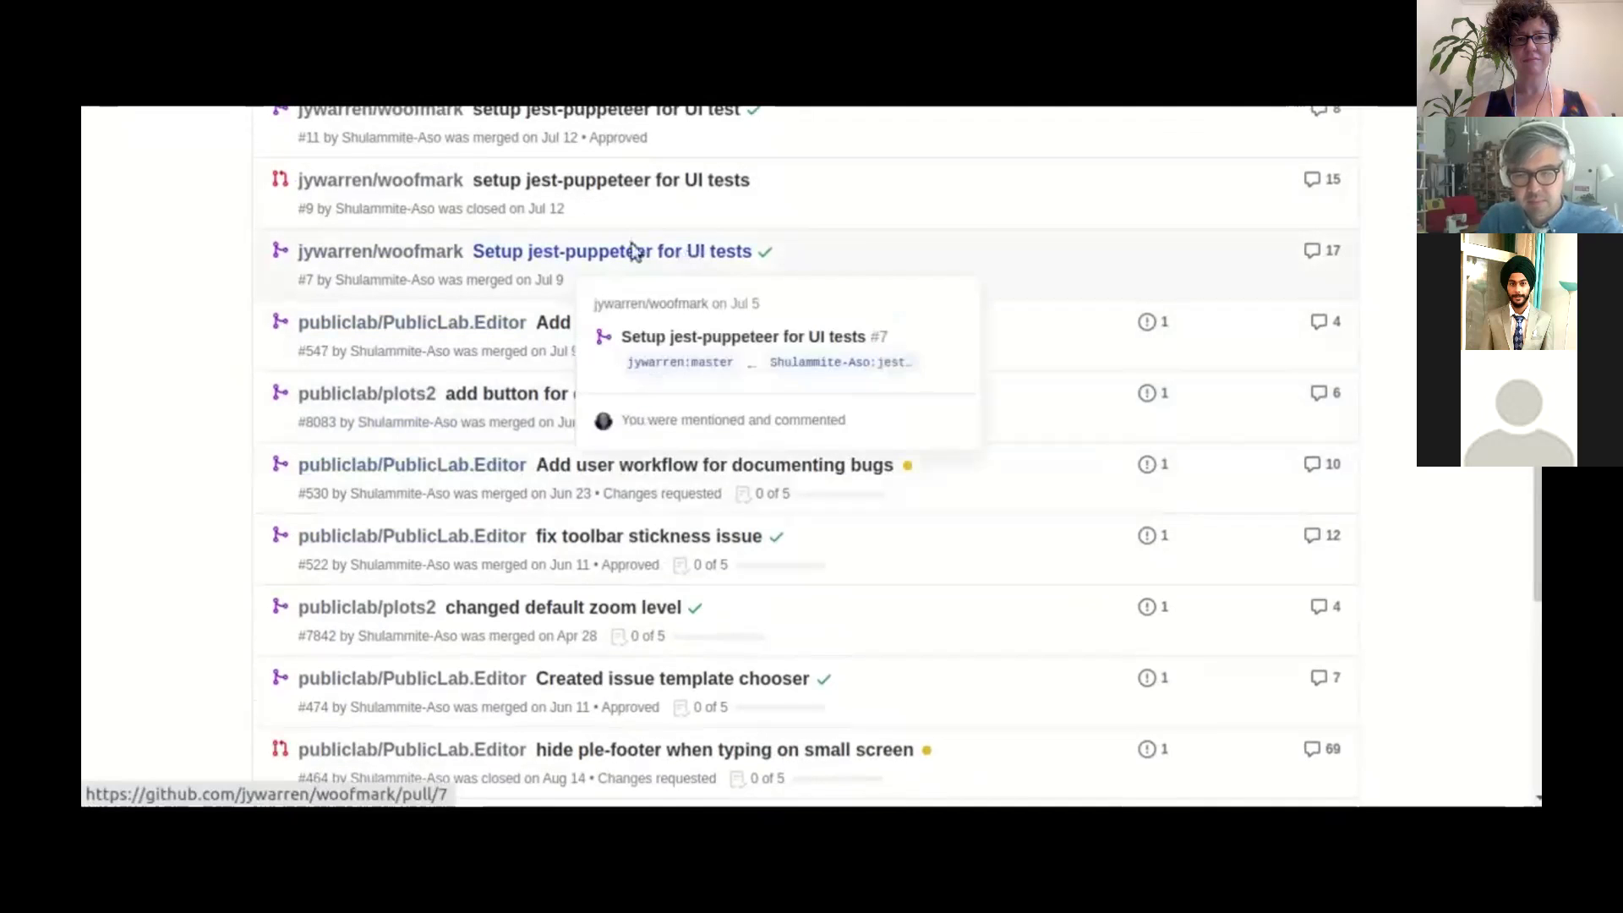
mouse_move(352, 255)
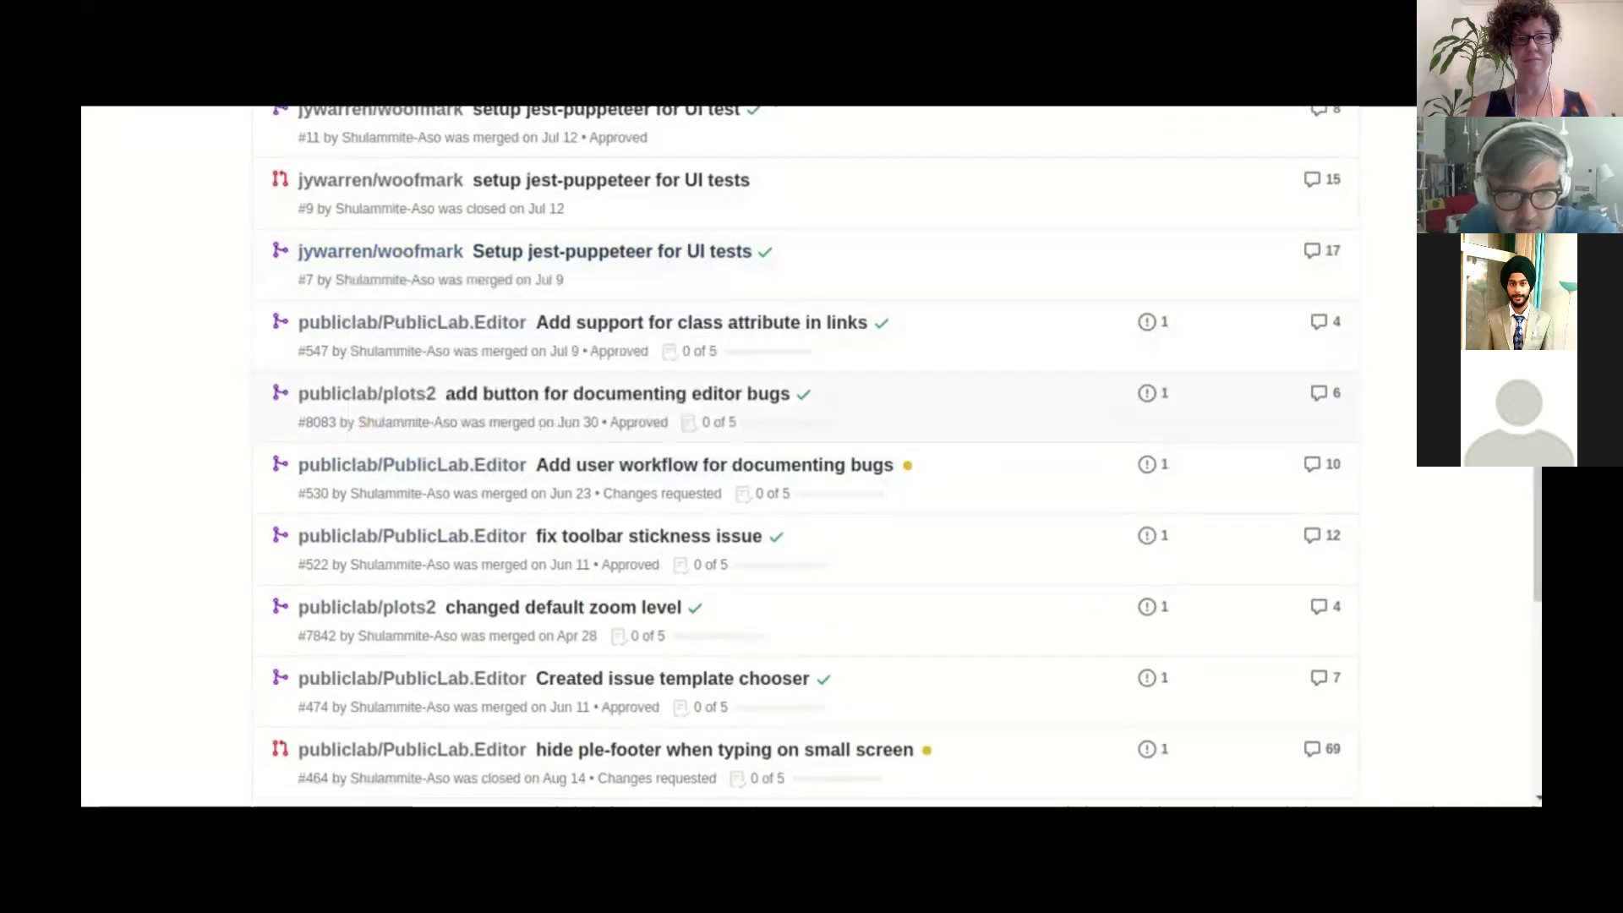
drag(1537, 478, 1537, 420)
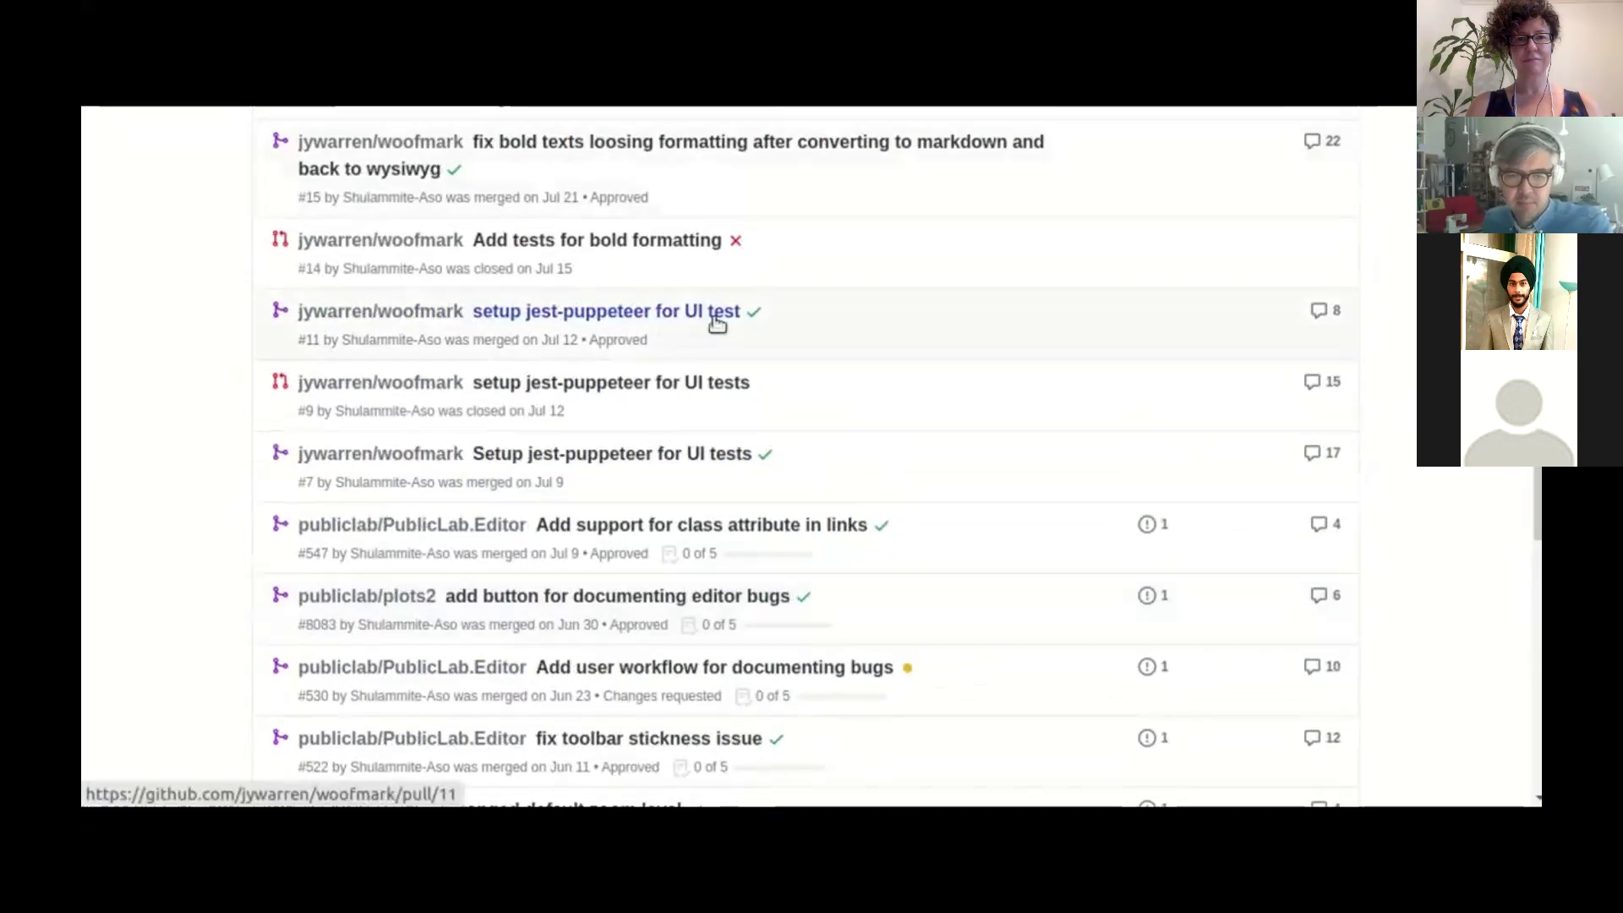
mouse_move(717, 325)
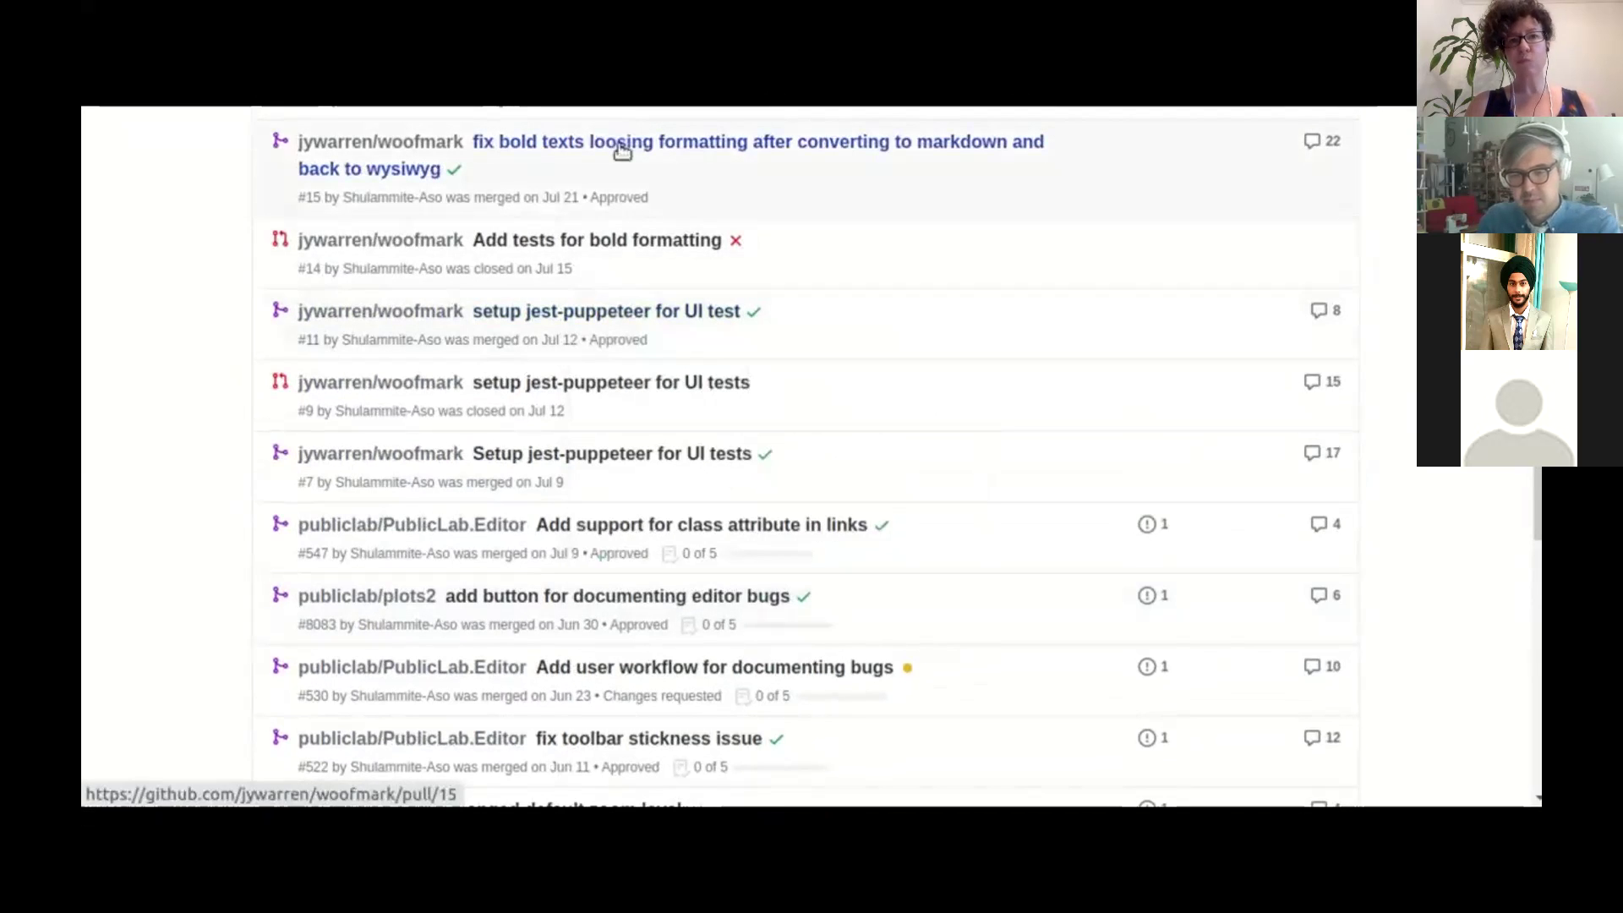
mouse_move(623, 150)
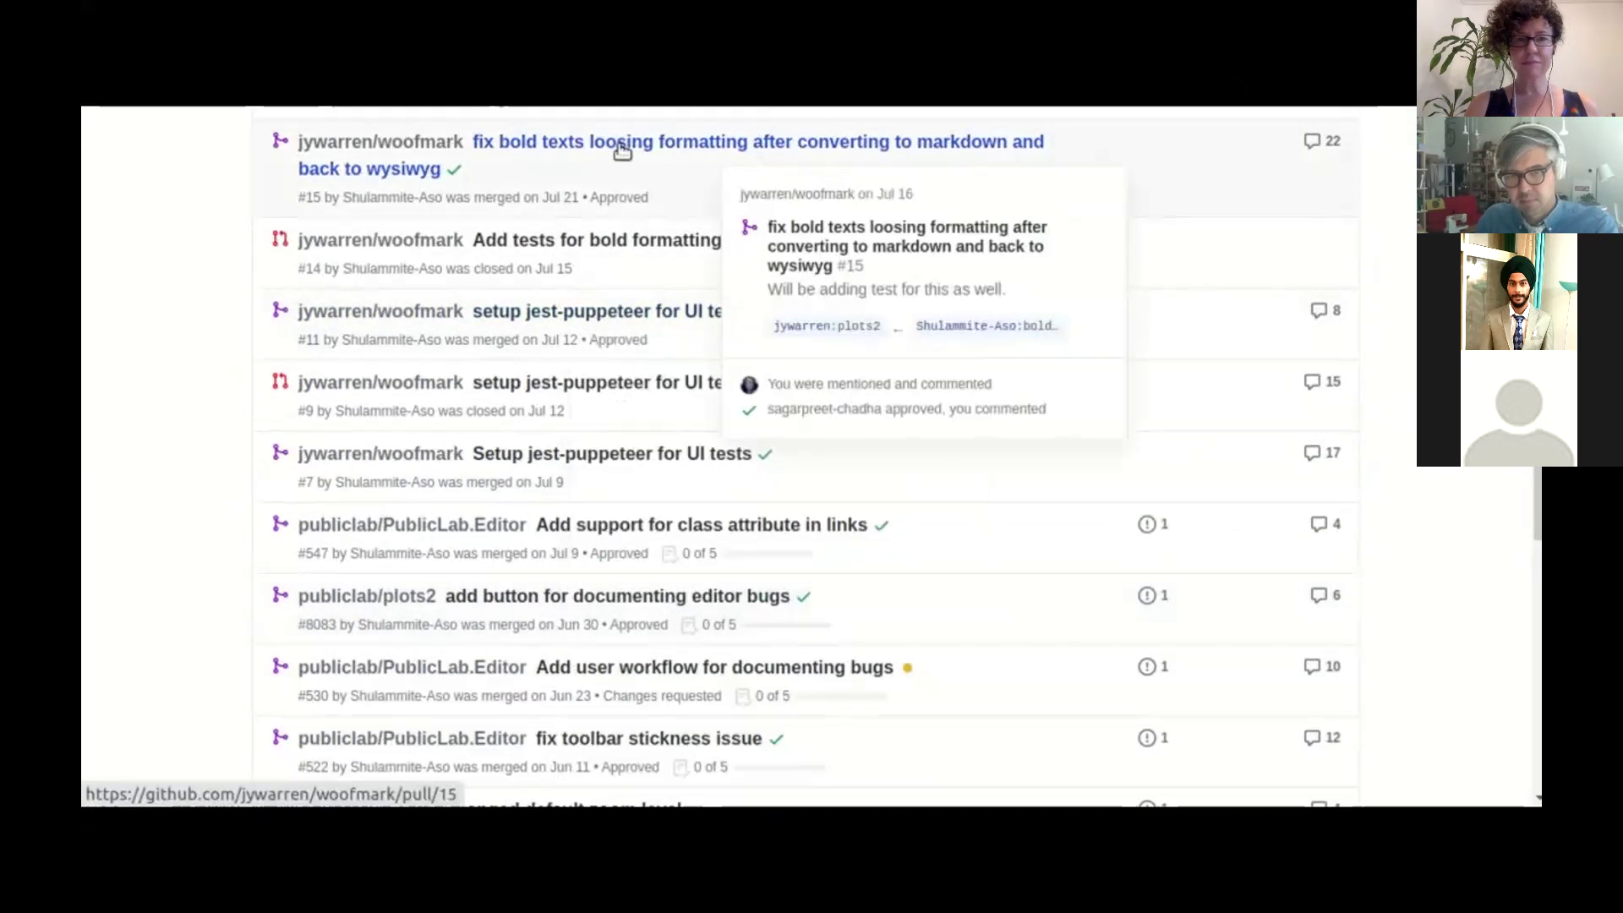
mouse_move(720, 155)
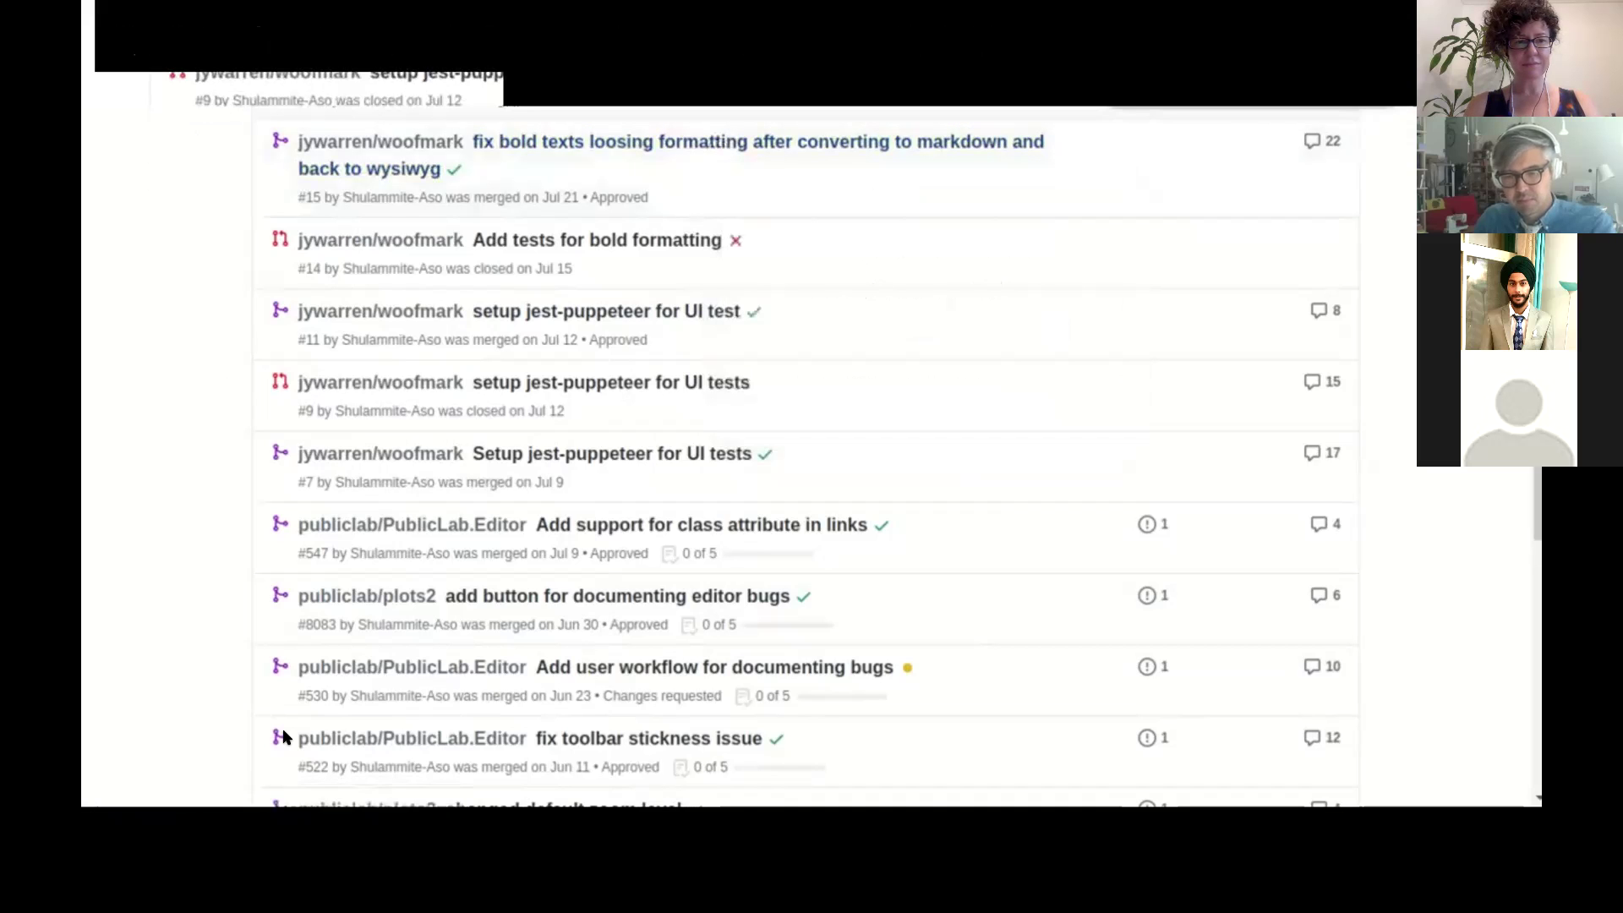
- Switch to the Public Lab post editor and try entering text in the step 4 content field
key(ctrl+Tab)
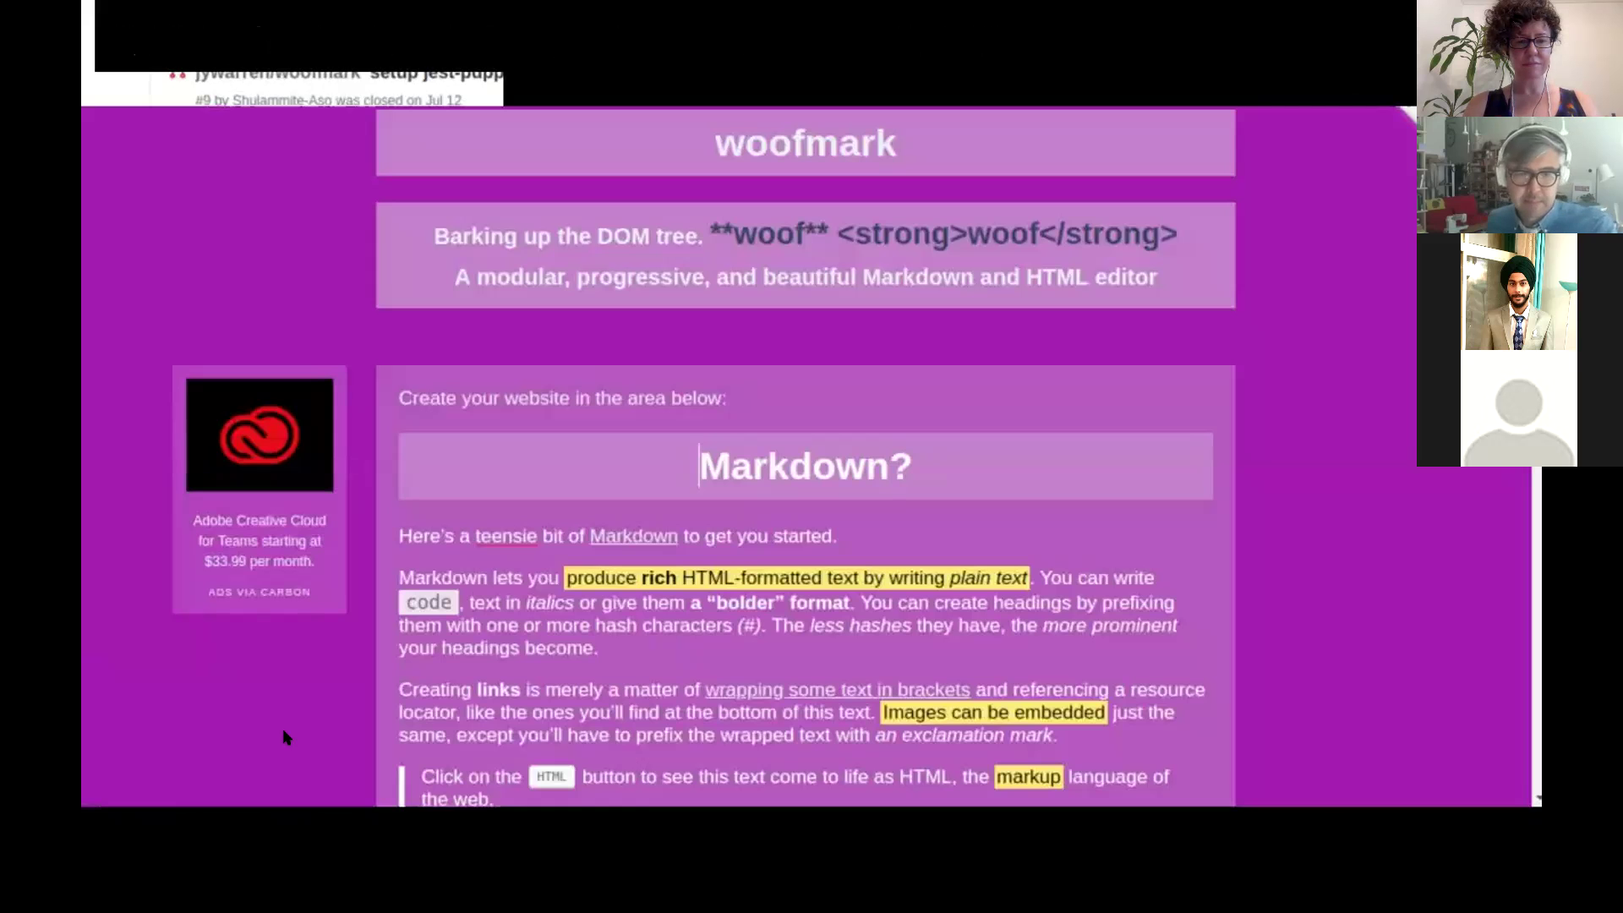
key(ctrl+Tab)
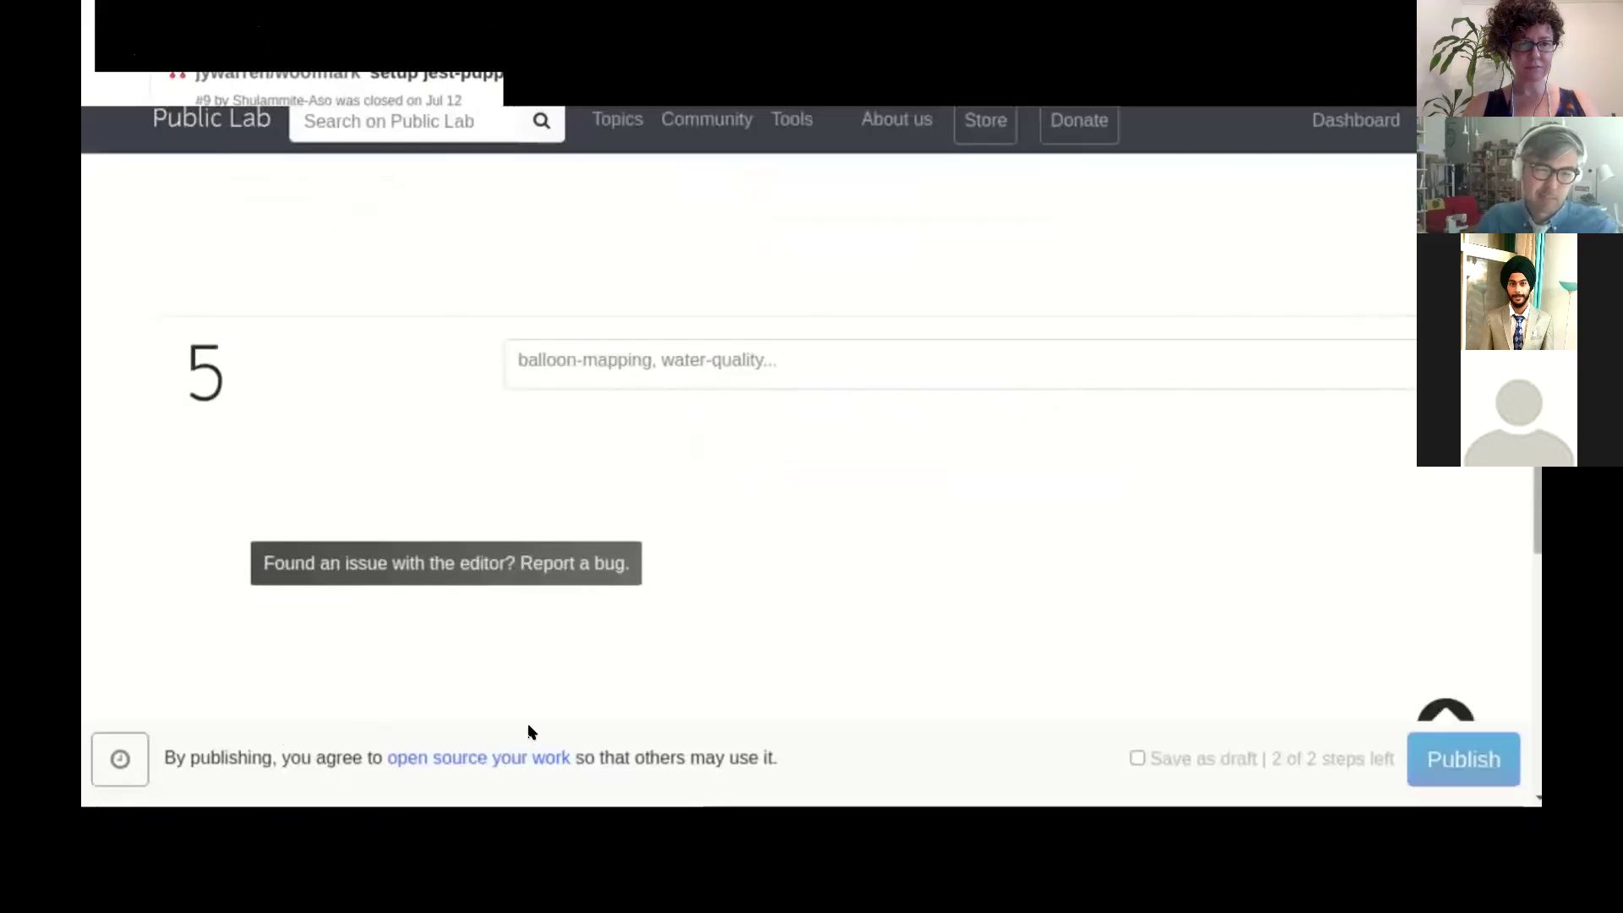
scroll(530, 731, up, 2)
scroll(531, 732, up, 5)
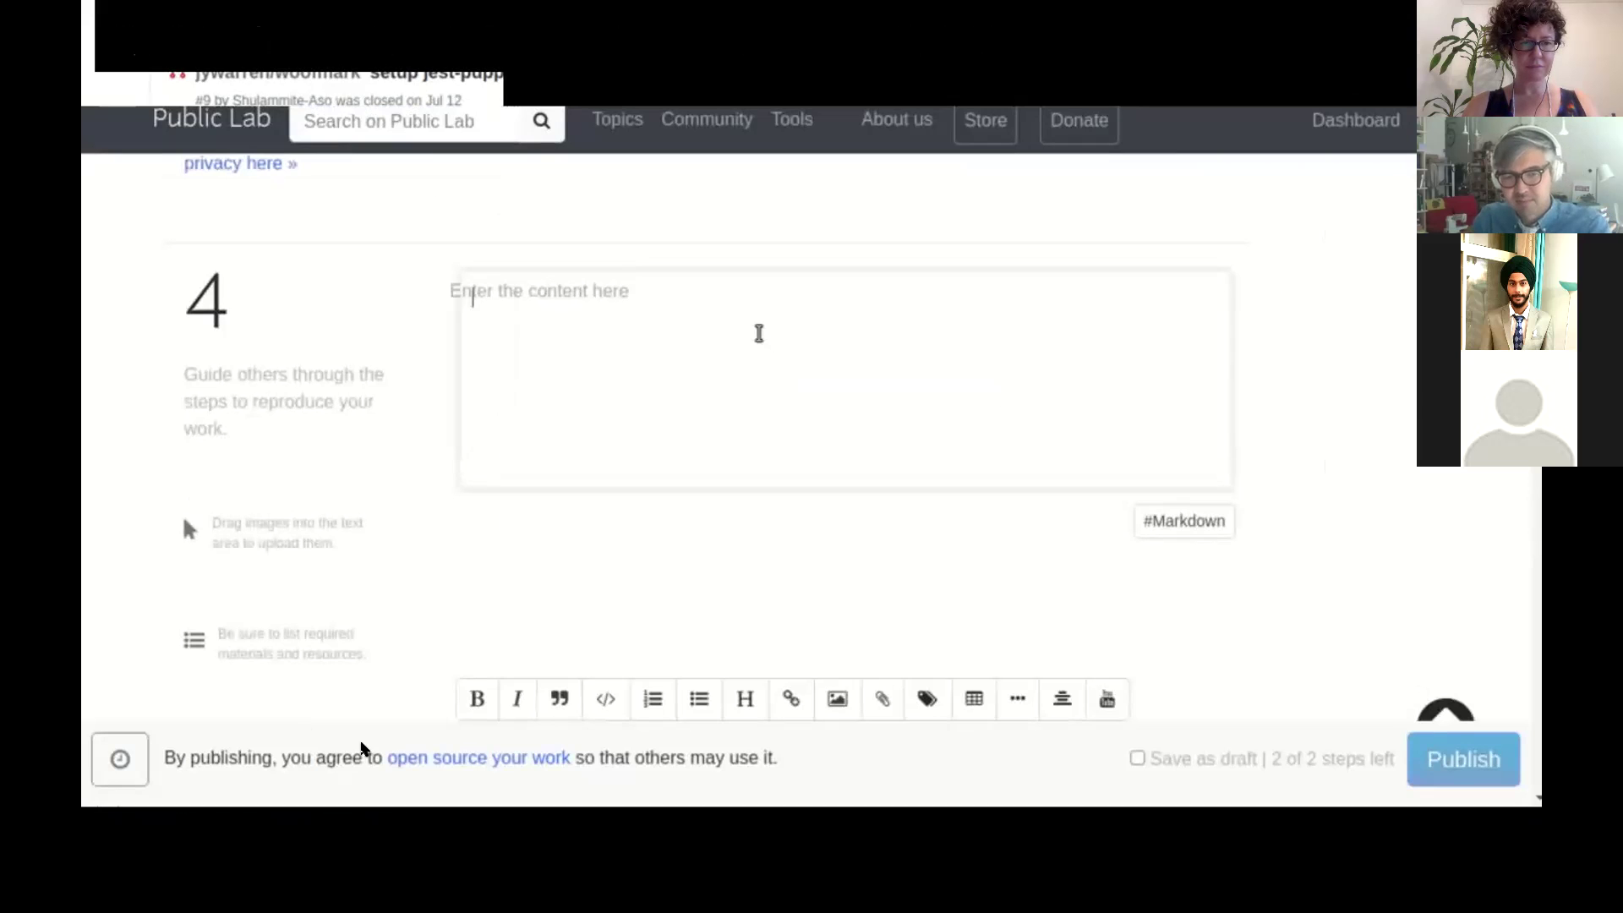
text(sta)
key(BackSpace)
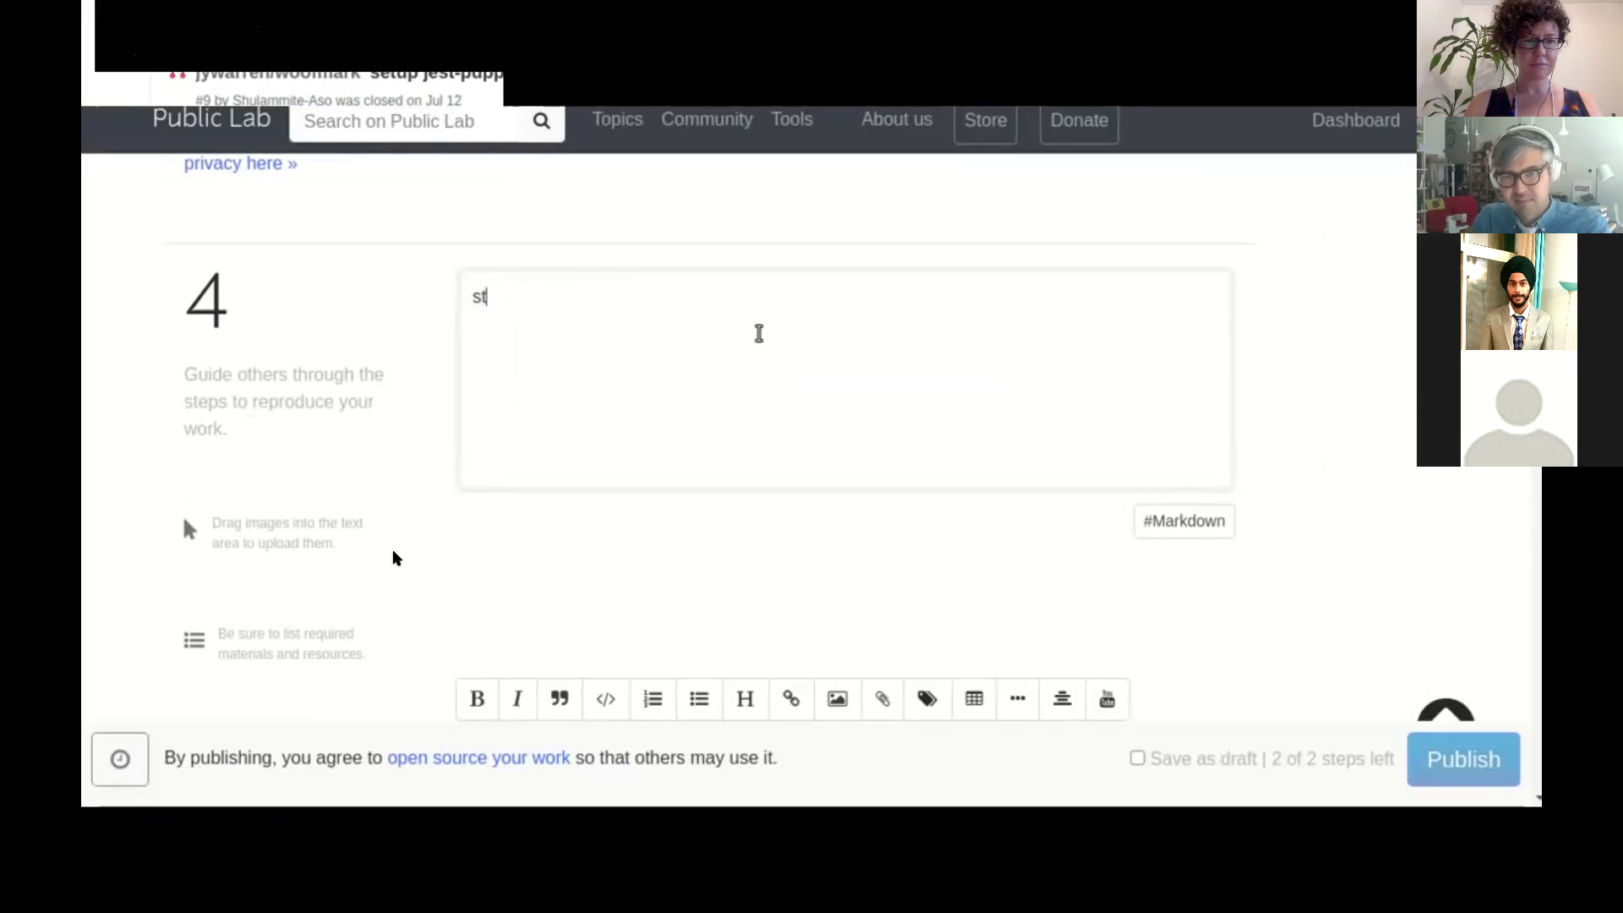
key(BackSpace)
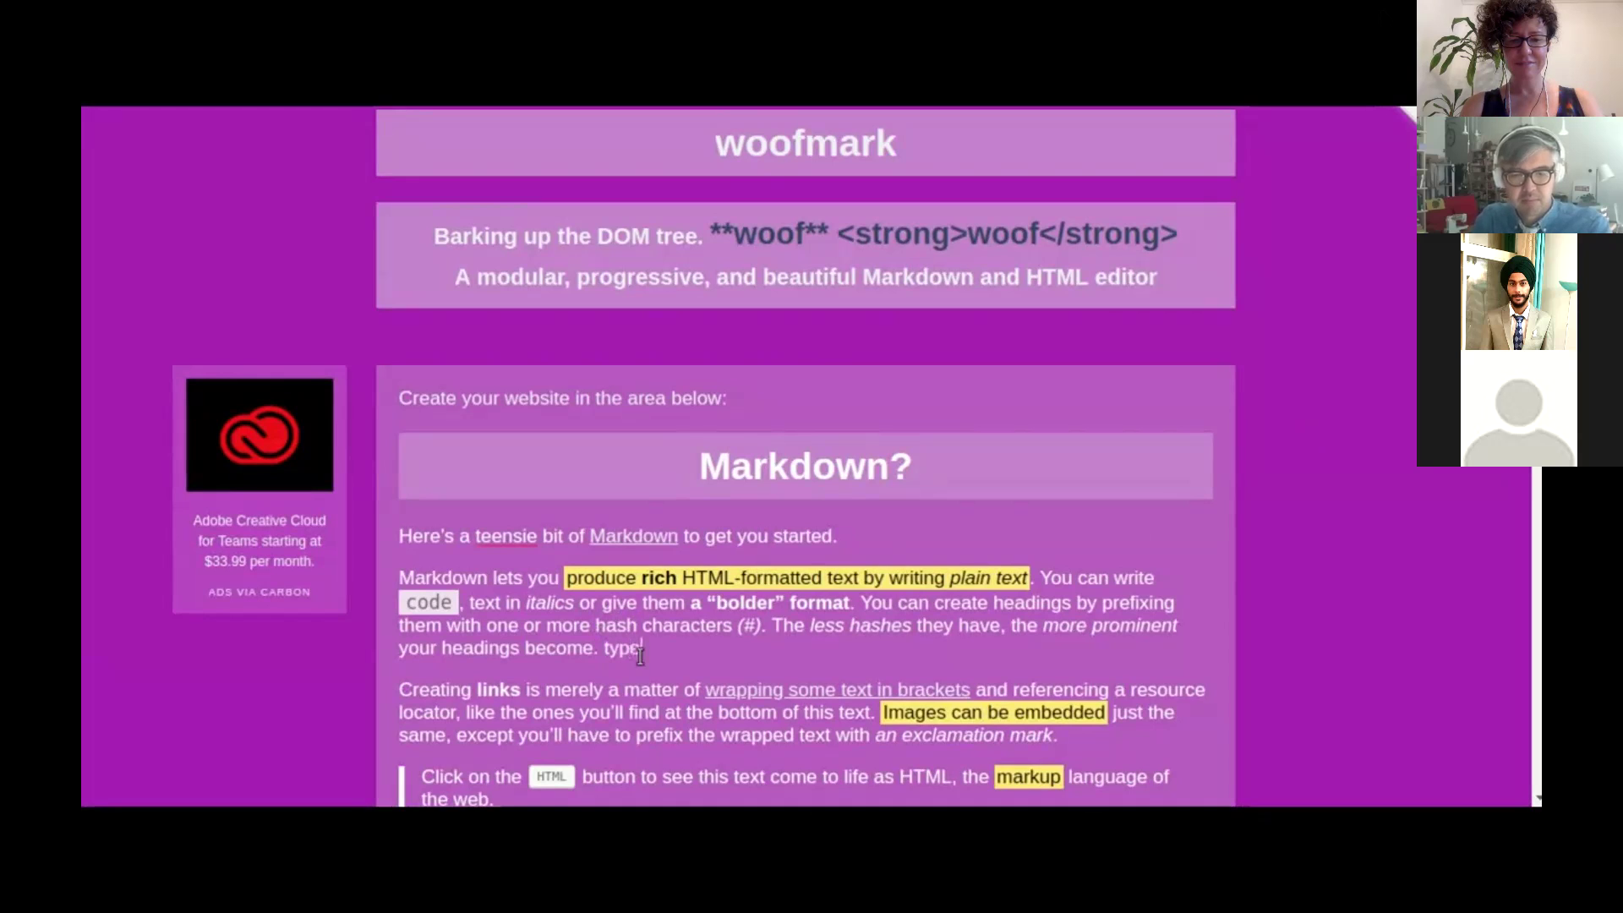
- In the woofmark demo paragraph, add the word "bold" in bold after "type", followed by "now" in regular text
key(ctrl+b)
text(bold)
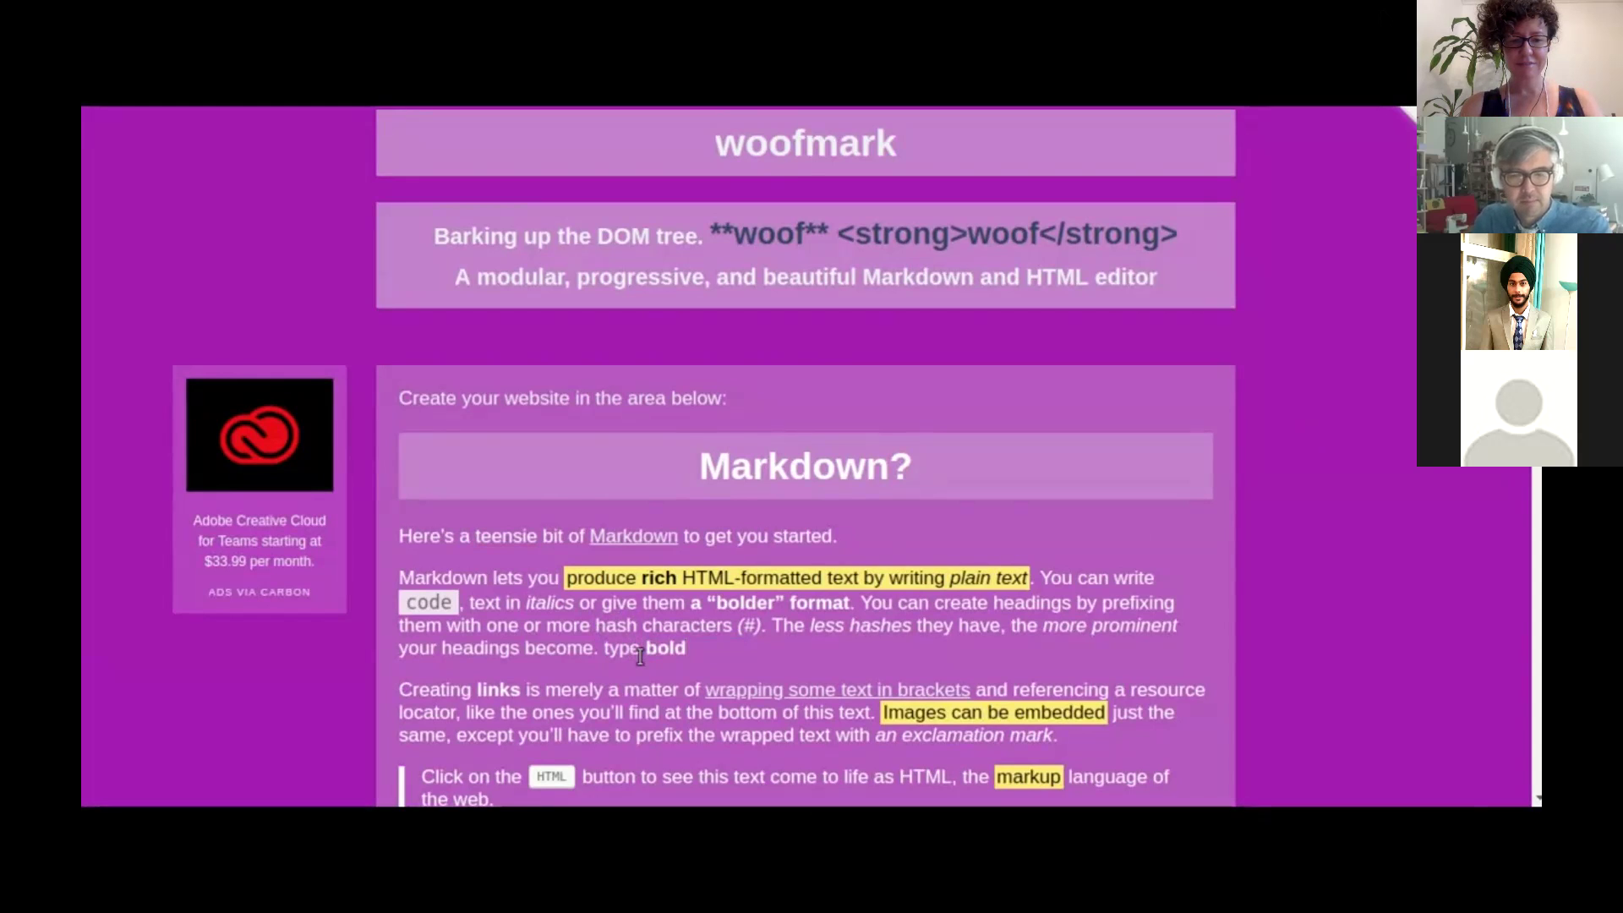
key(ctrl+b)
key(ctrl+b)
text(now)
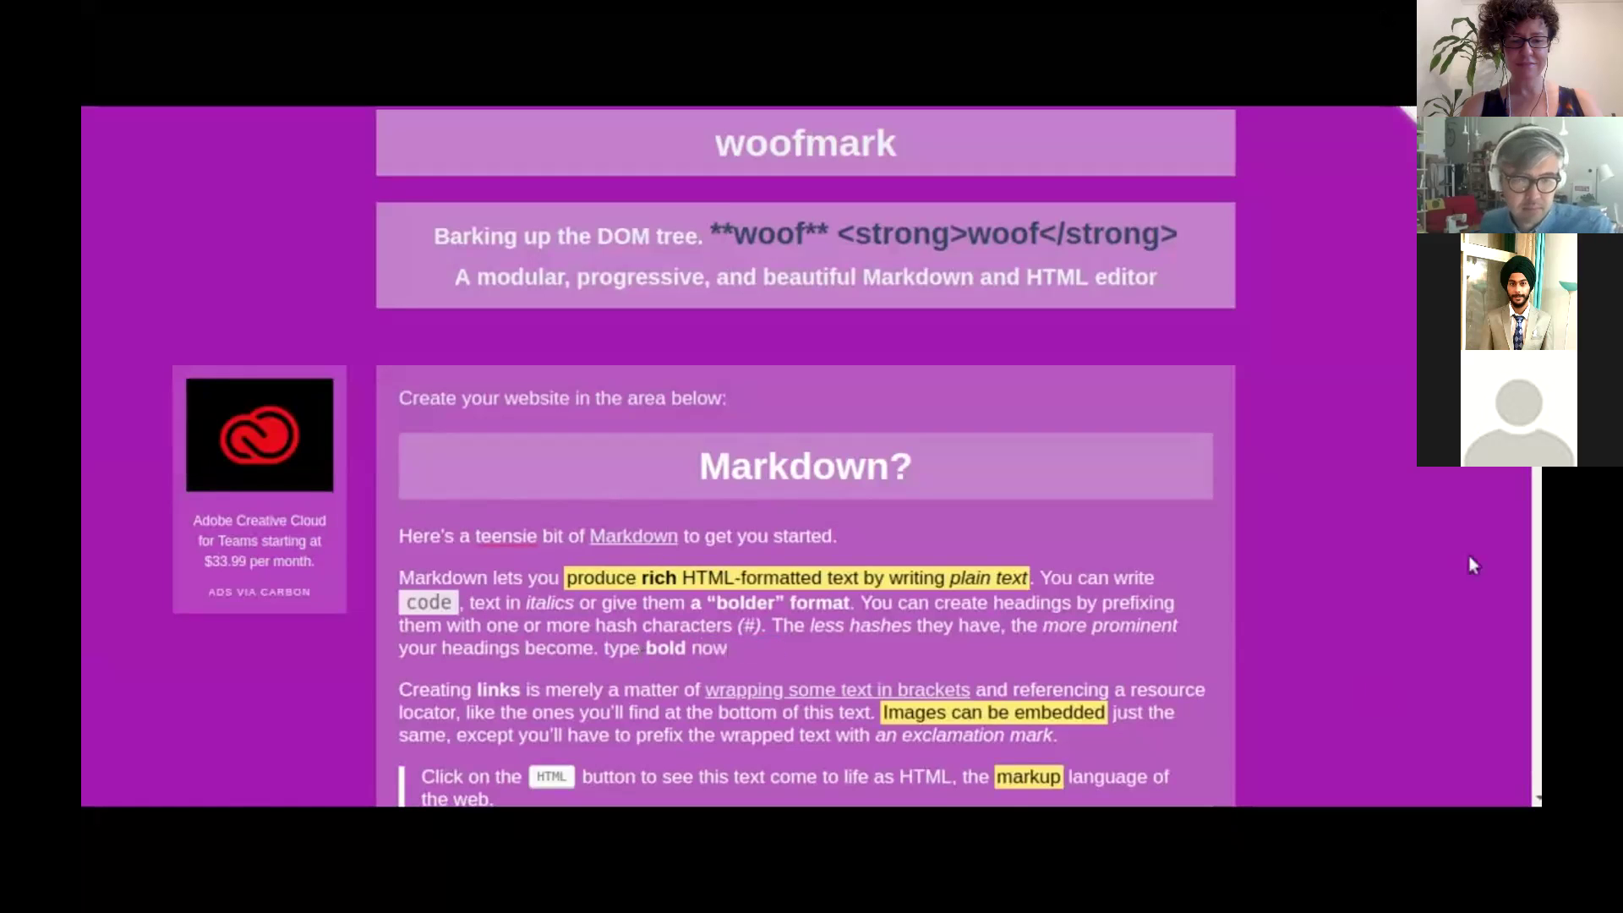
- Convert the woofmark demo text to Markdown, inspect the markup of the bold word, and switch back to the WYSIWYG view
scroll(806, 507, down, 3)
scroll(1225, 525, down, 2)
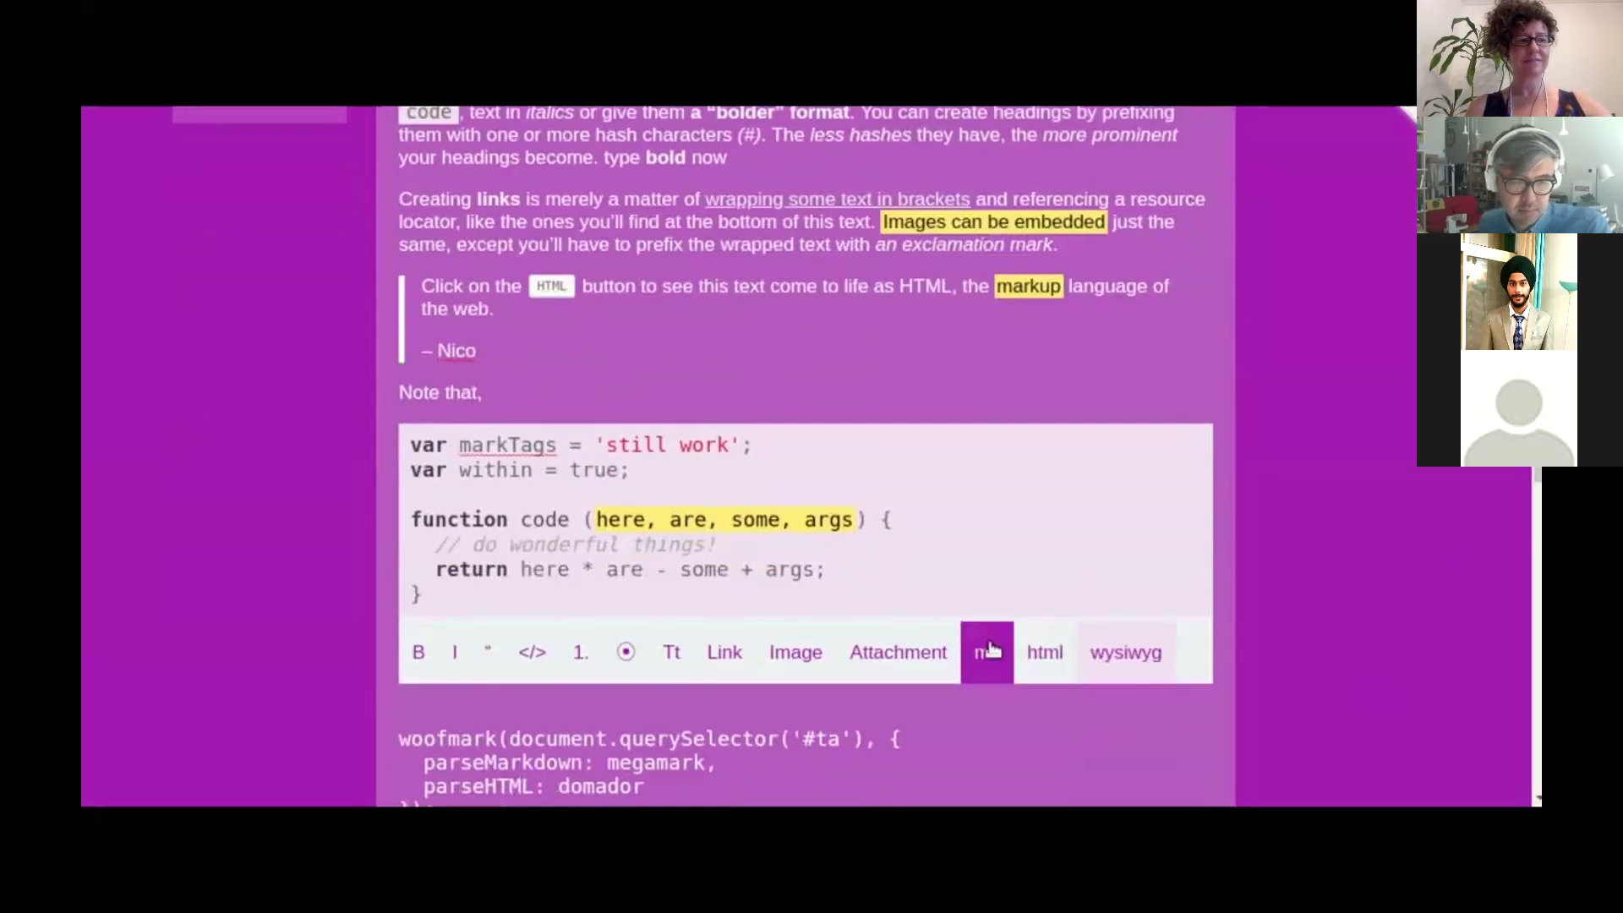
click(989, 649)
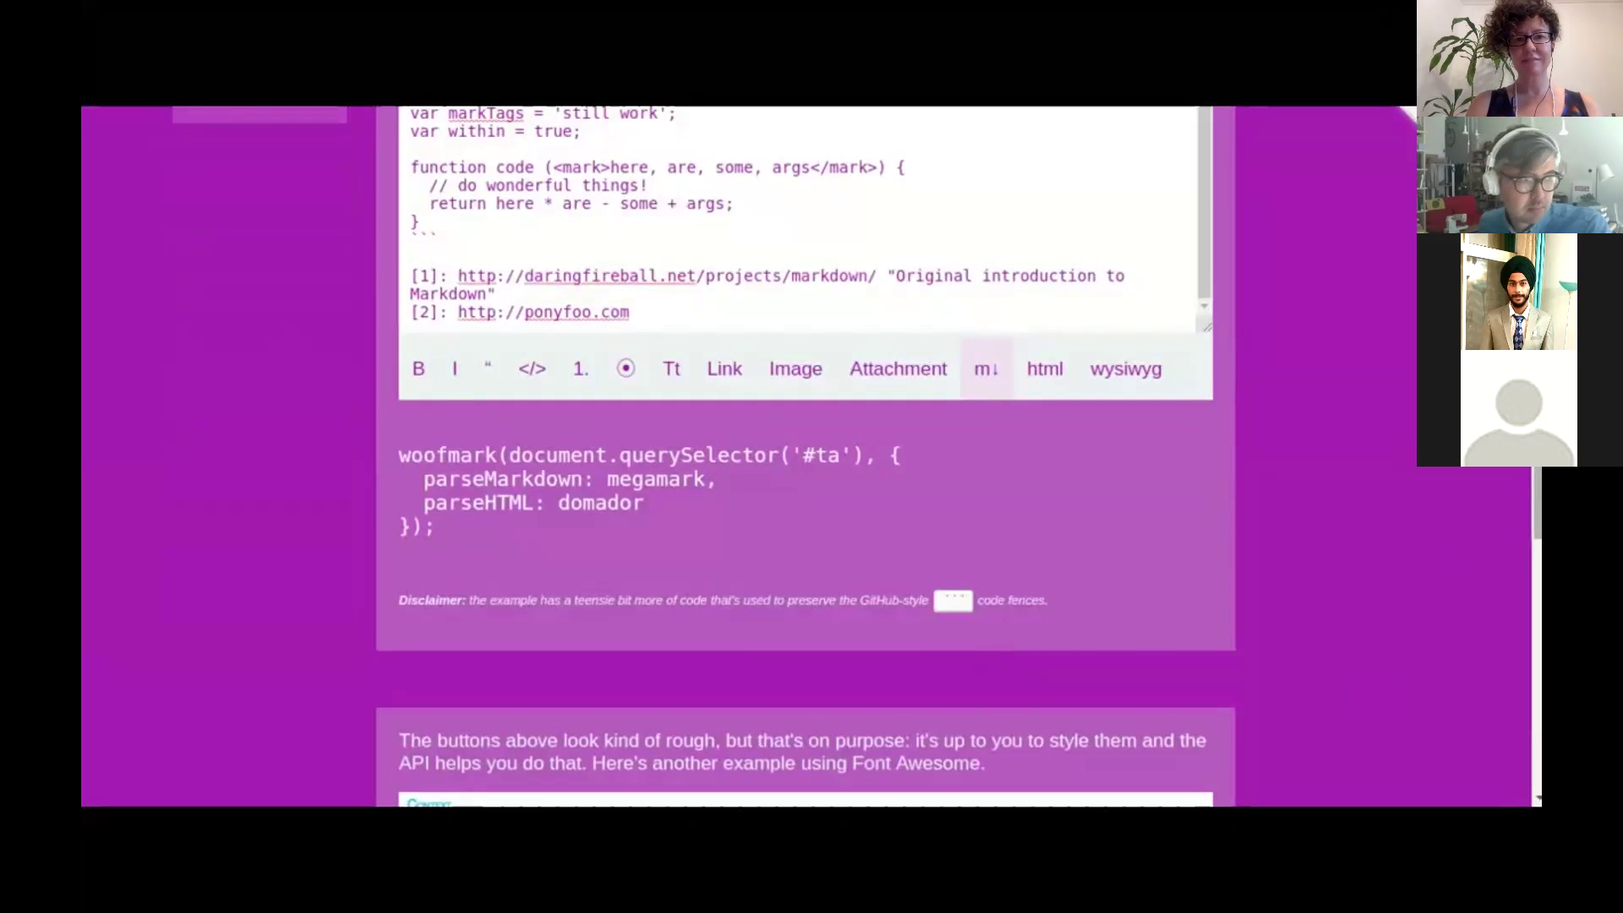
scroll(806, 457, up, 3)
drag(1204, 477, 1205, 393)
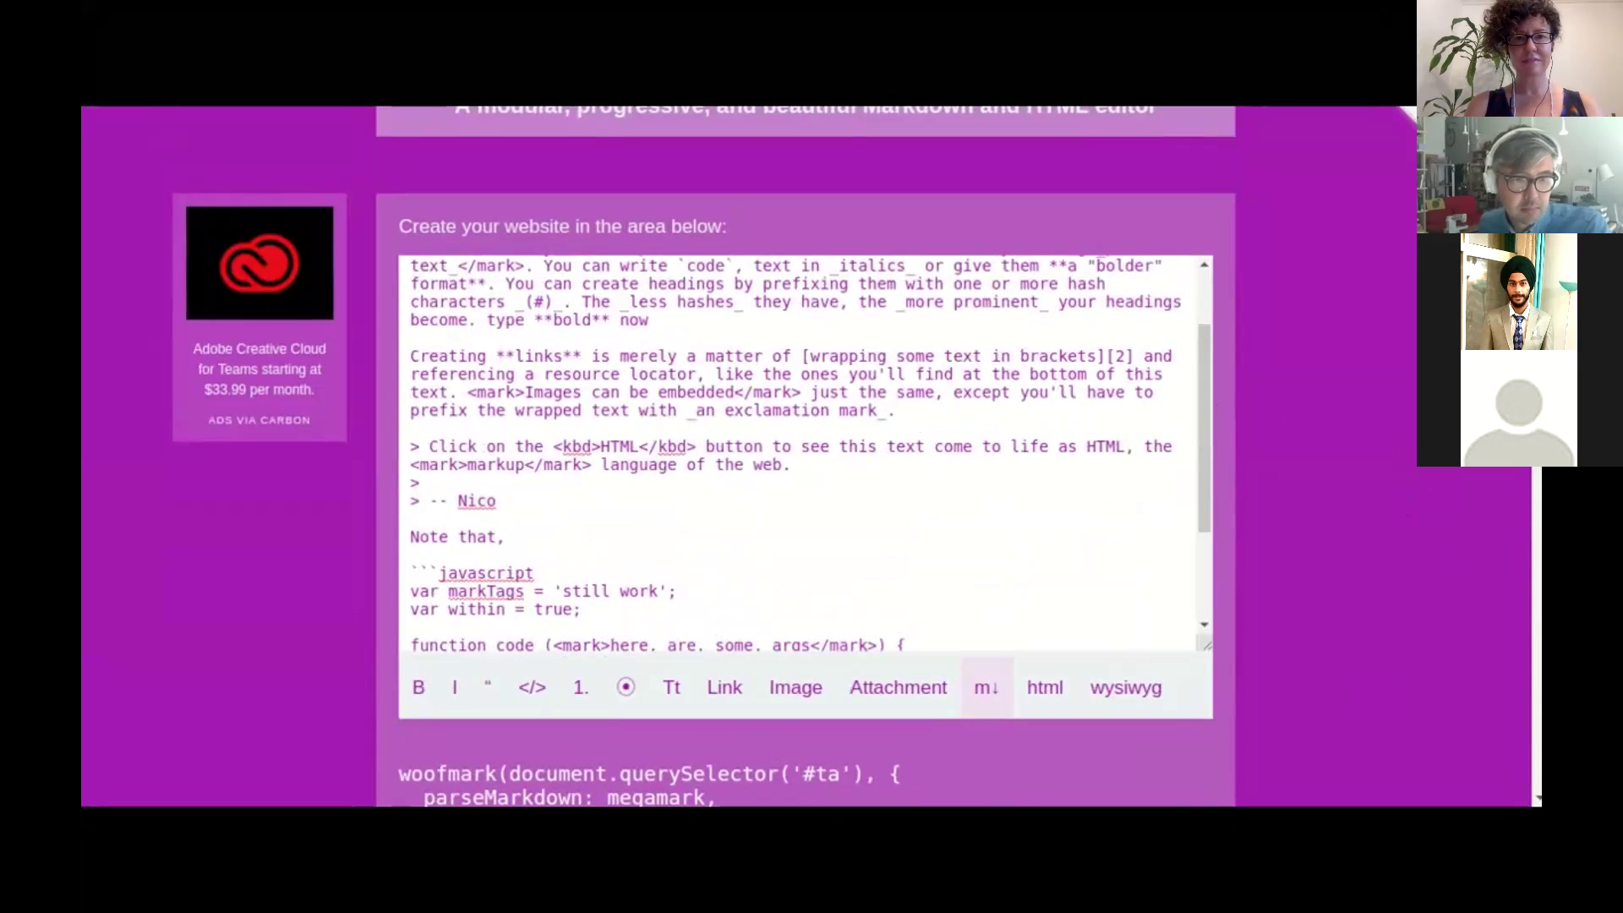
click(1130, 685)
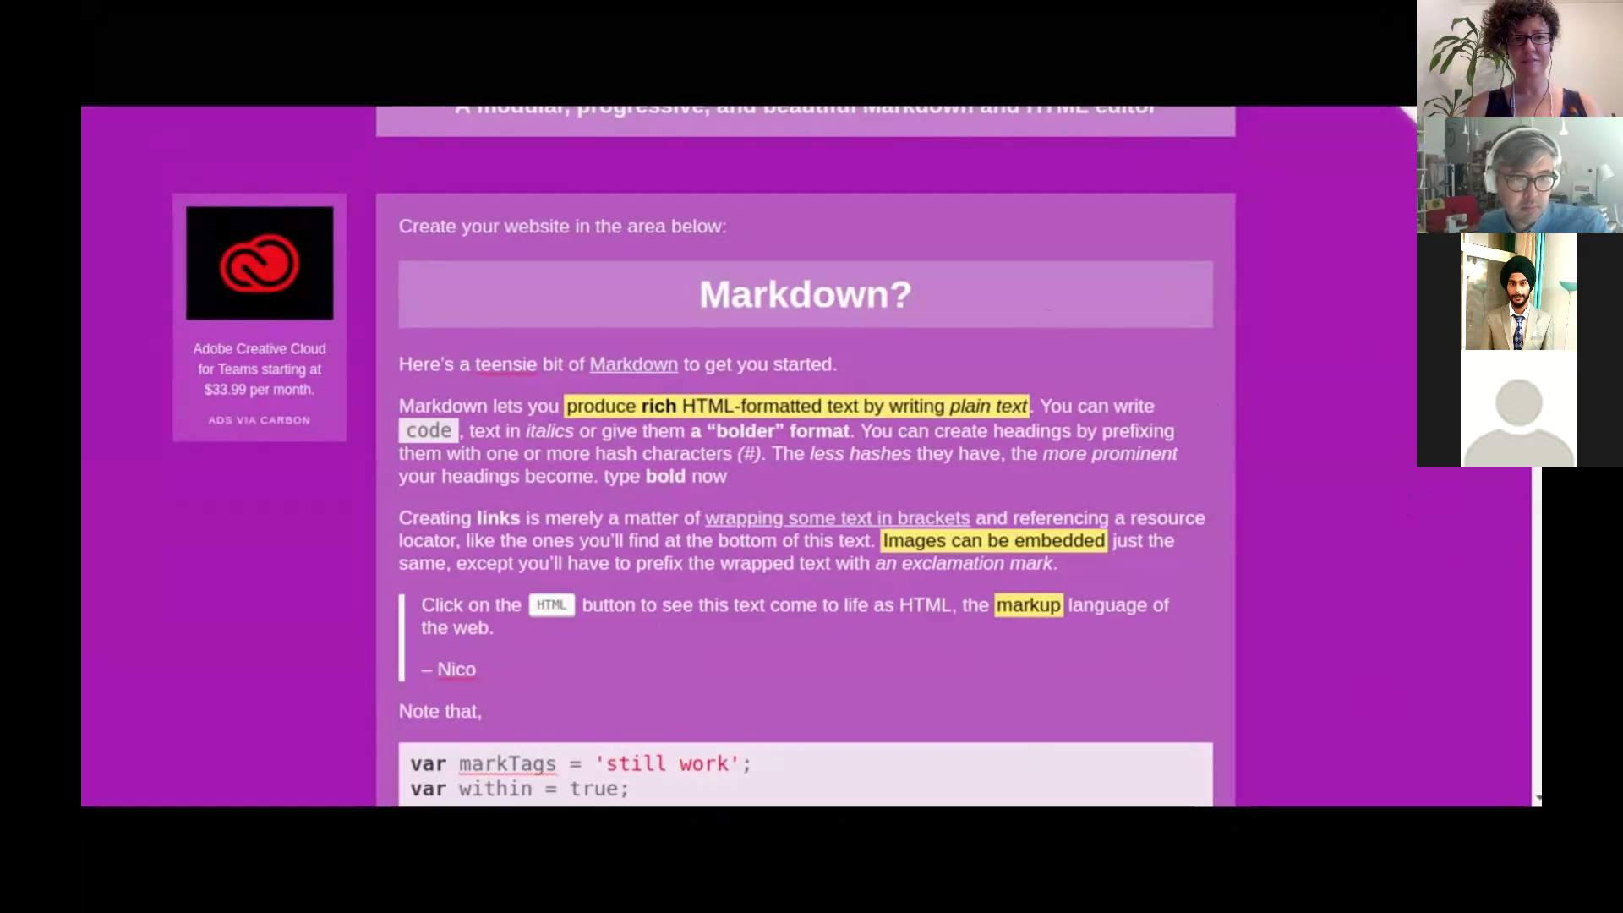
- Return to the closed pull requests list and review the newest entries, previewing "Adjust opengraph tag to show scrapped image"
key(ctrl+Tab)
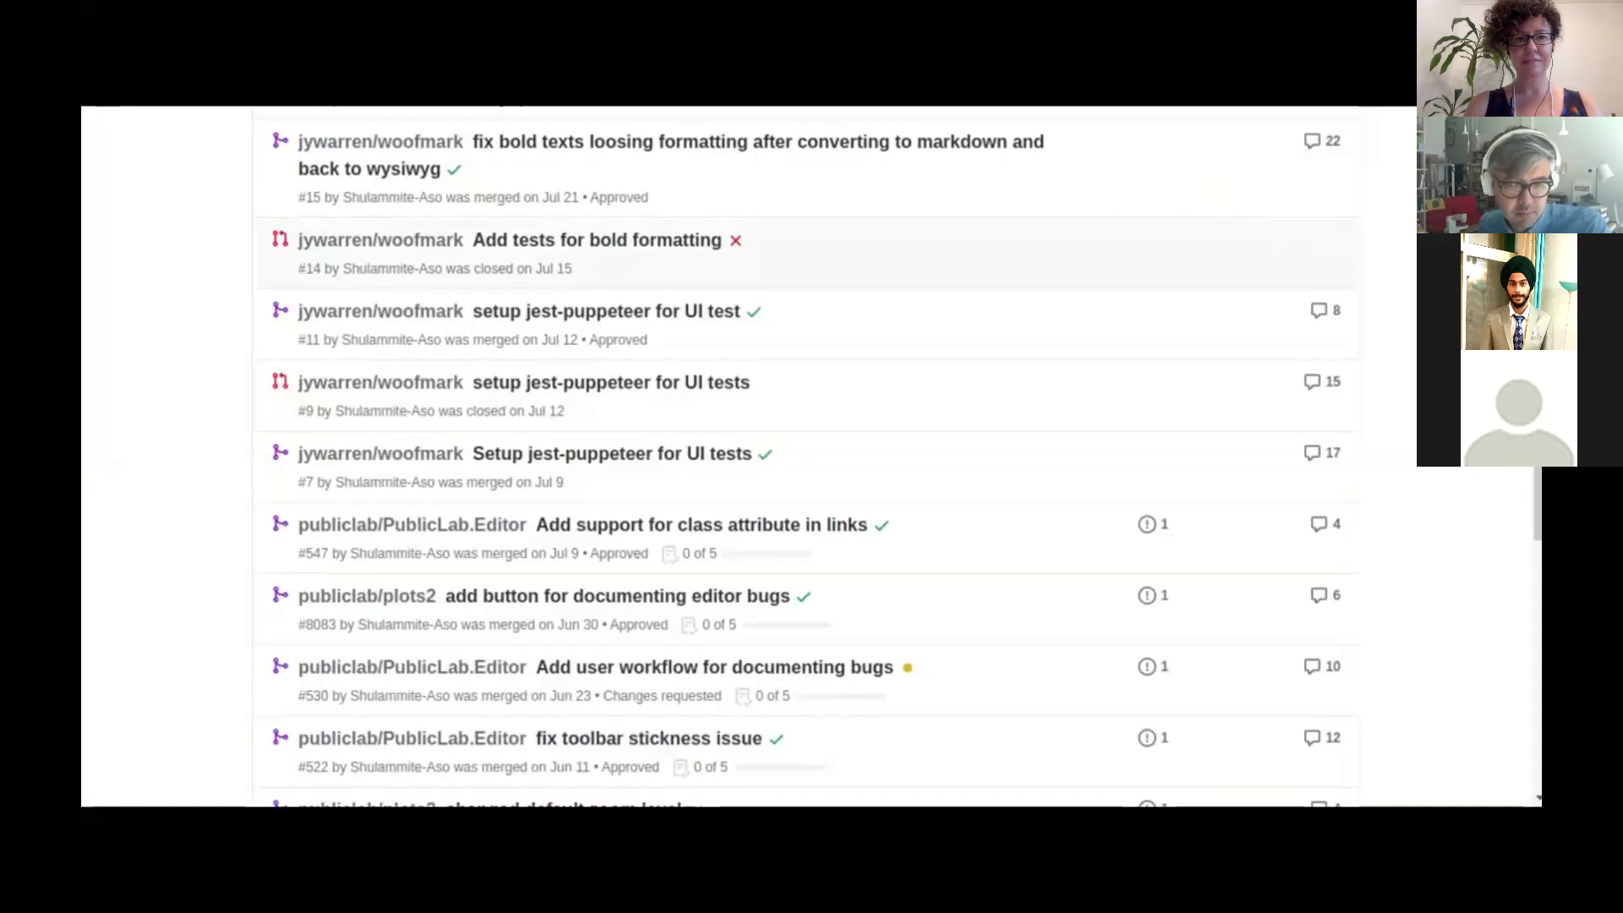
scroll(807, 457, up, 3)
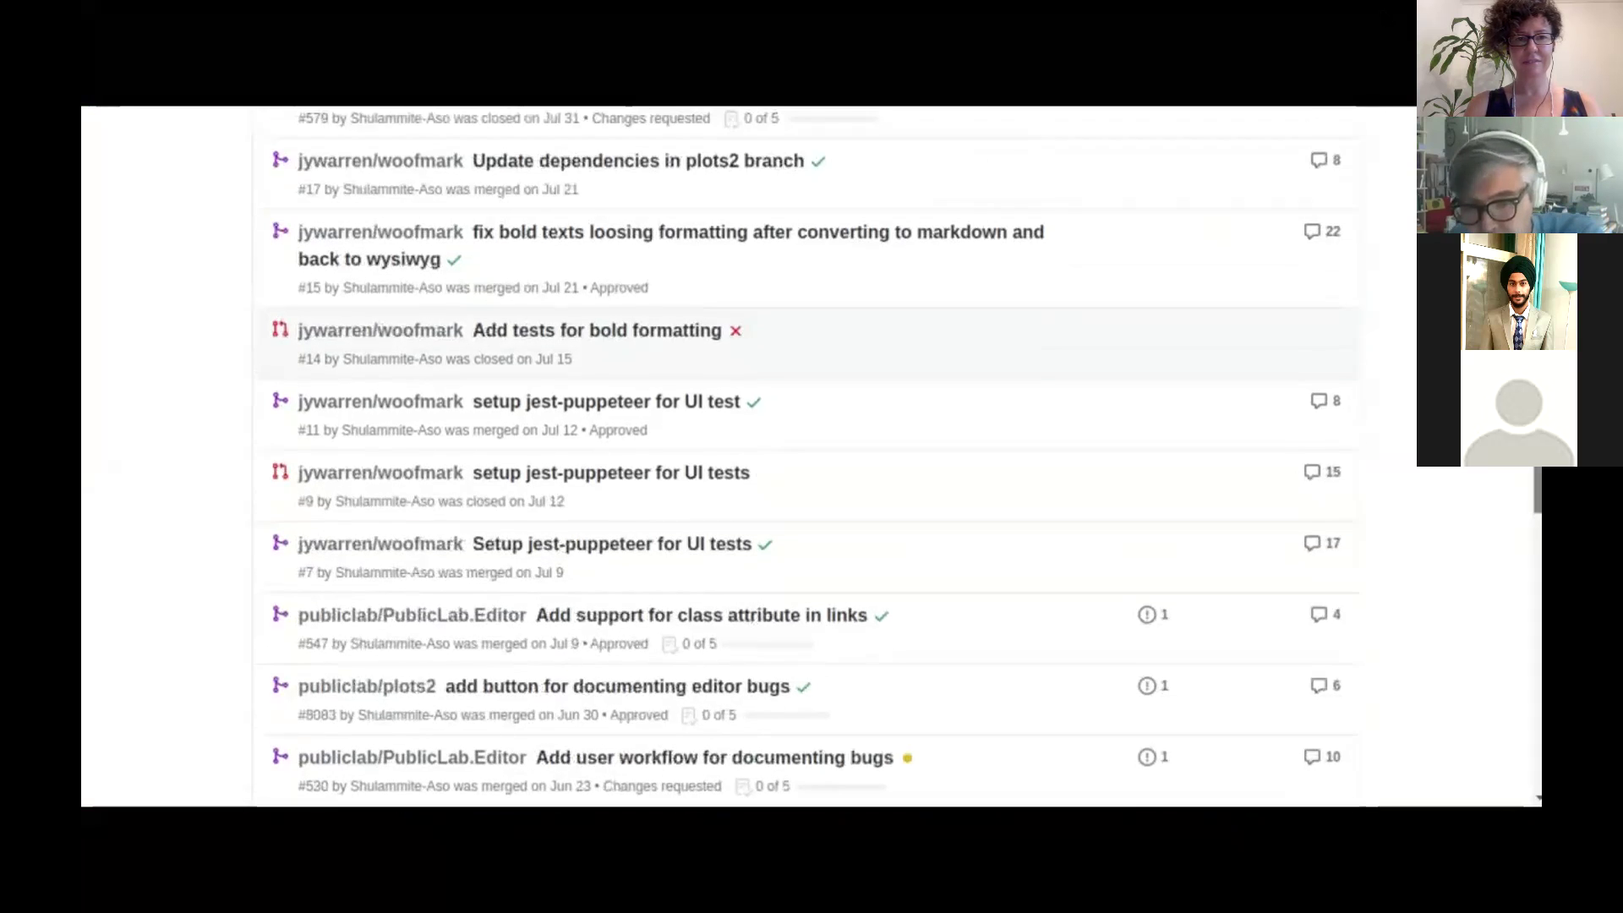
scroll(808, 457, up, 4)
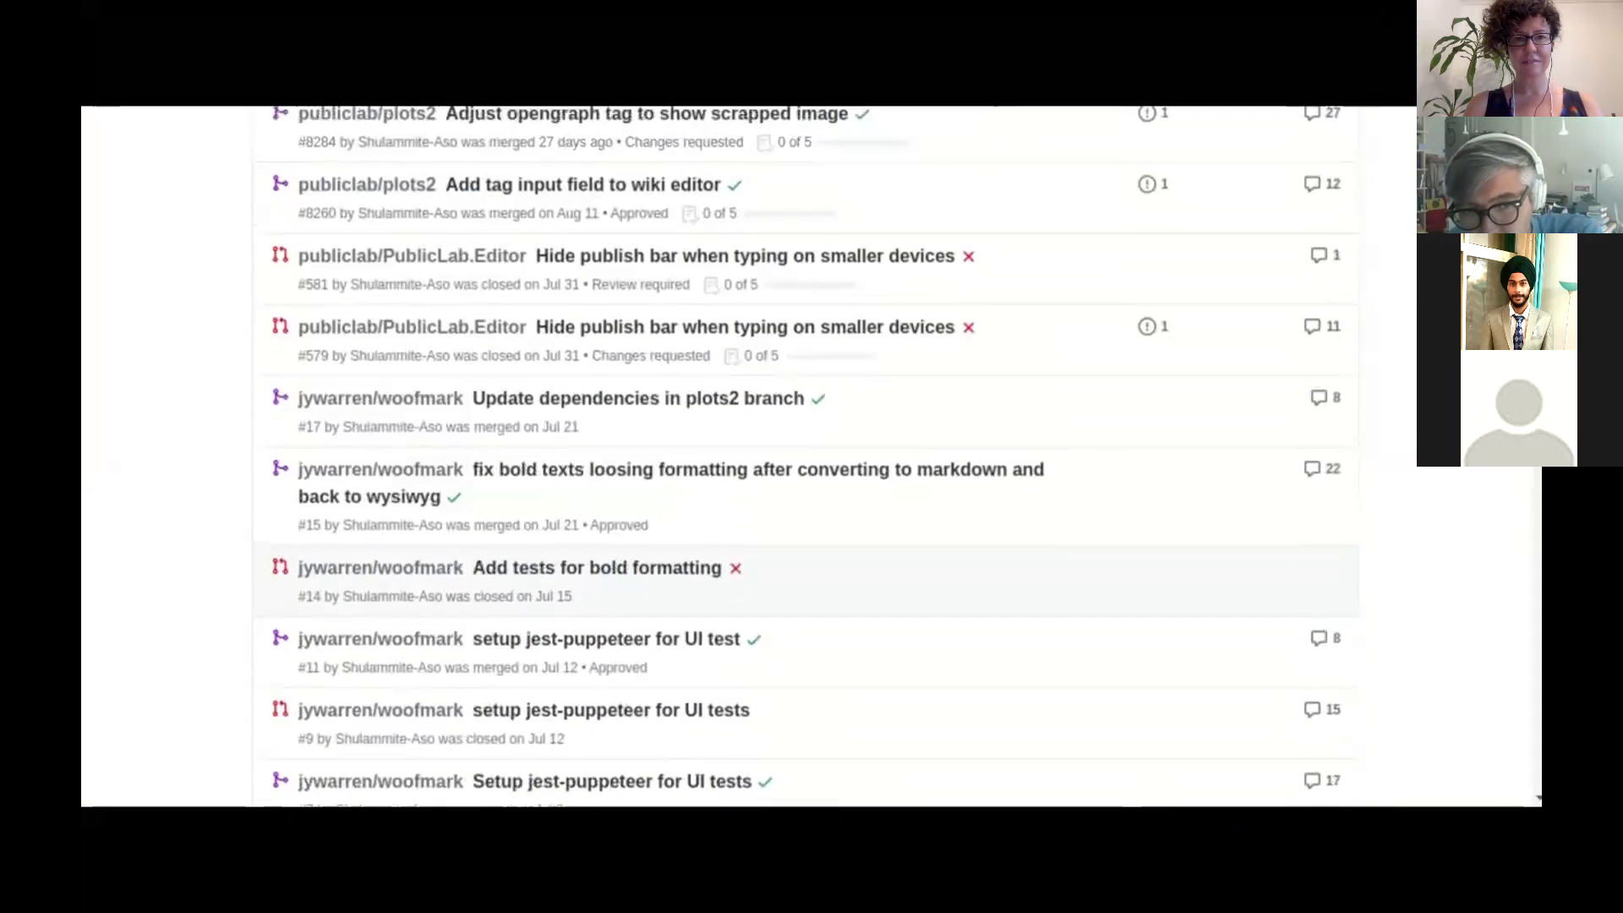
scroll(807, 457, up, 2)
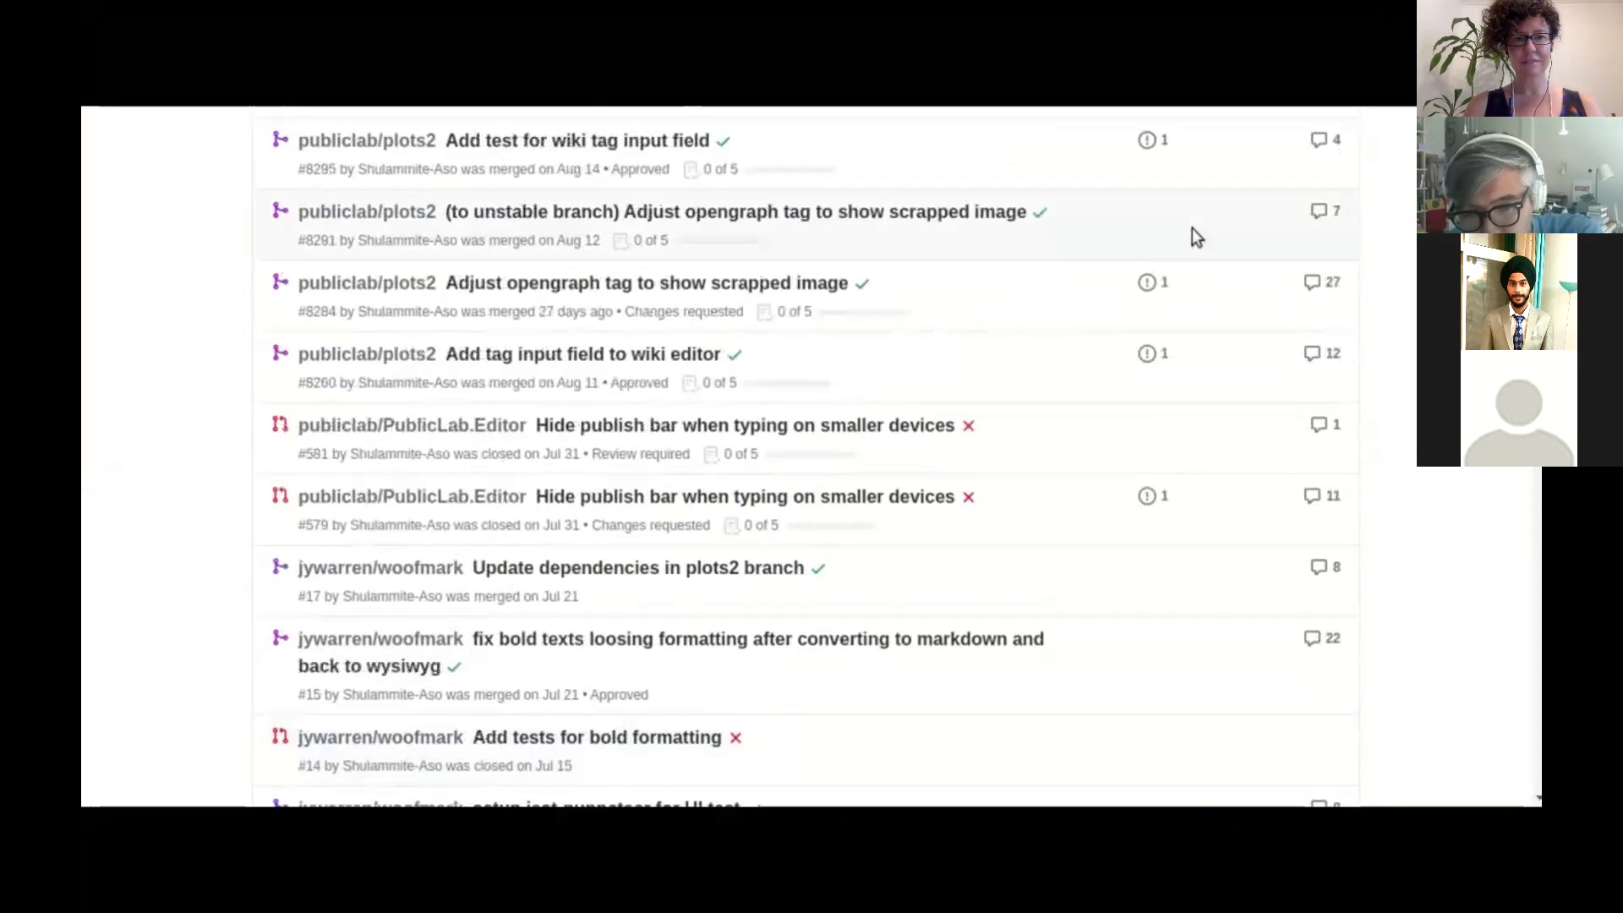
mouse_move(510, 360)
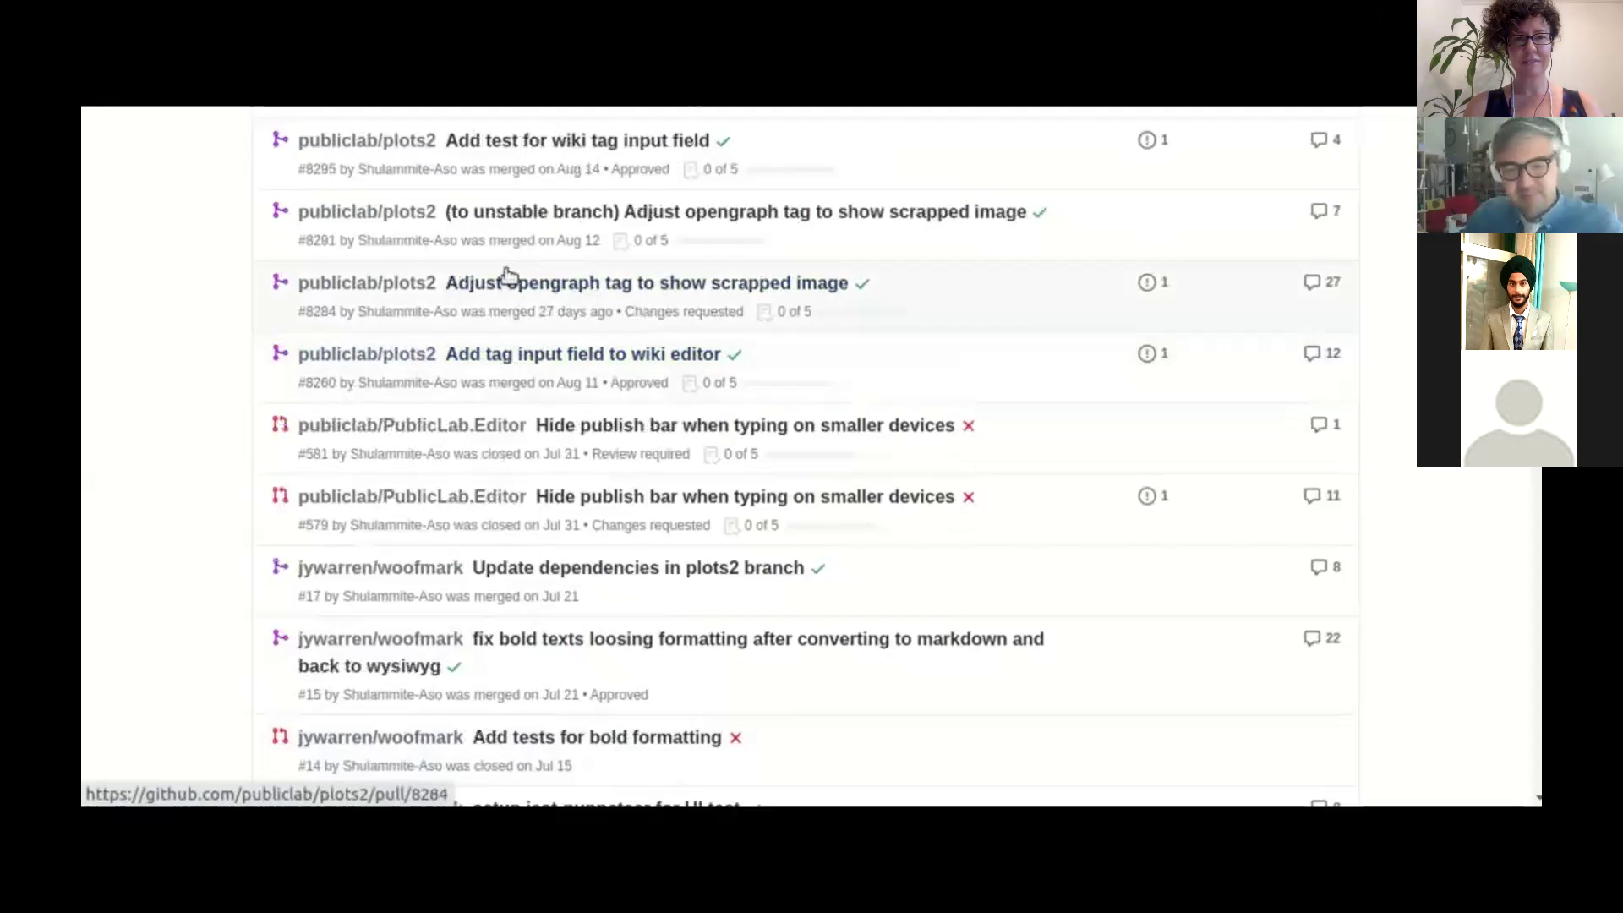
mouse_move(471, 287)
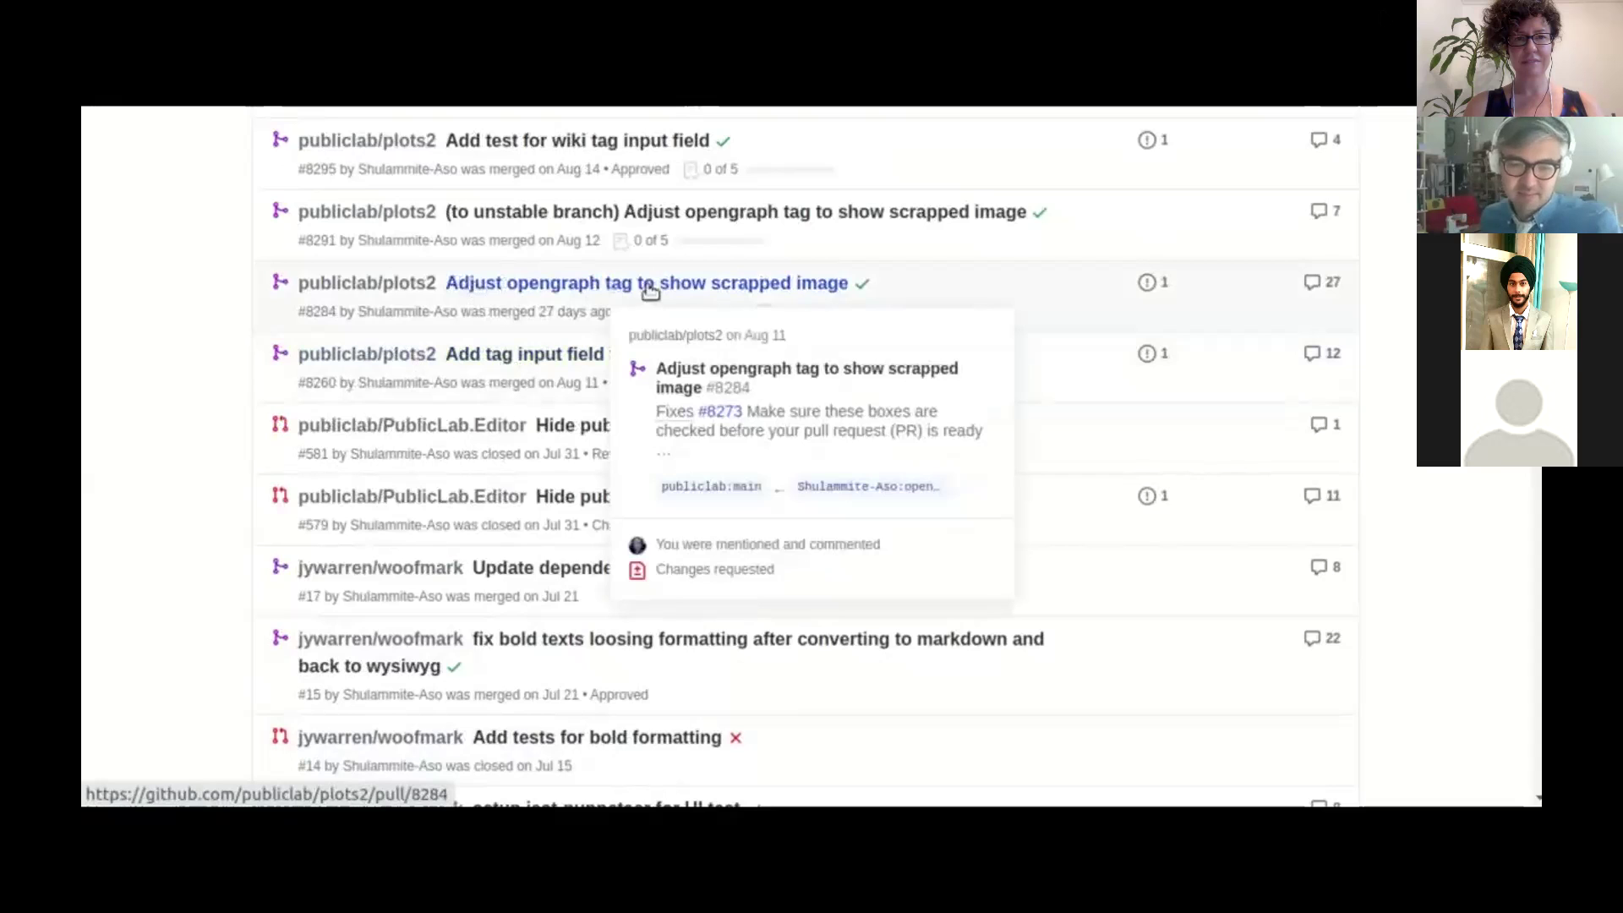
mouse_move(706, 292)
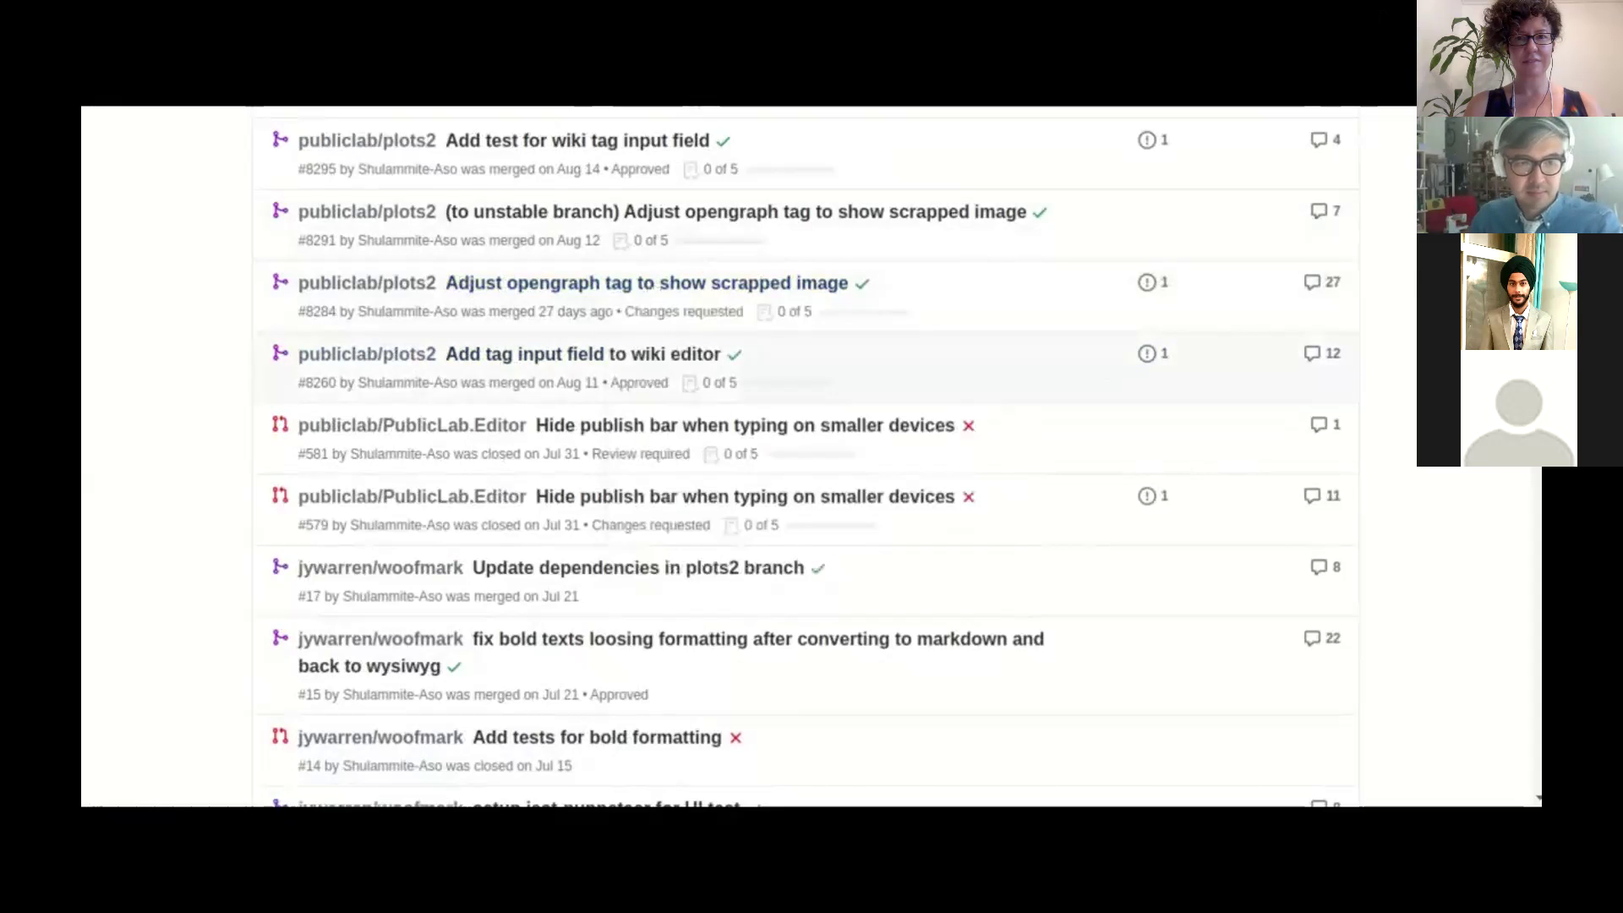
scroll(810, 457, up, 2)
scroll(810, 457, up, 3)
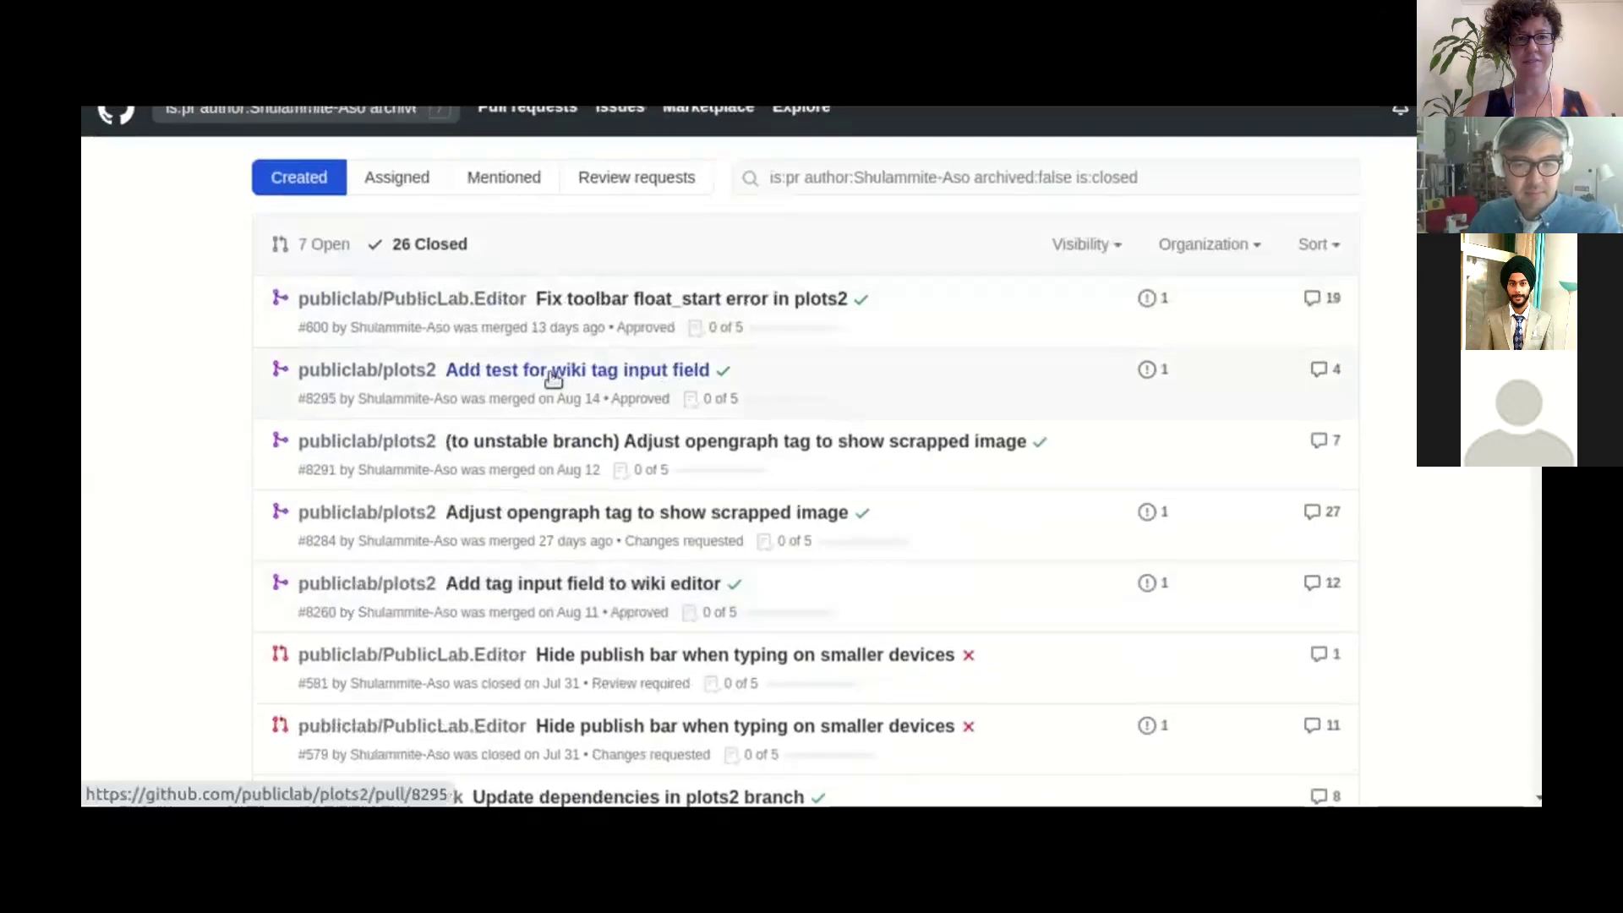